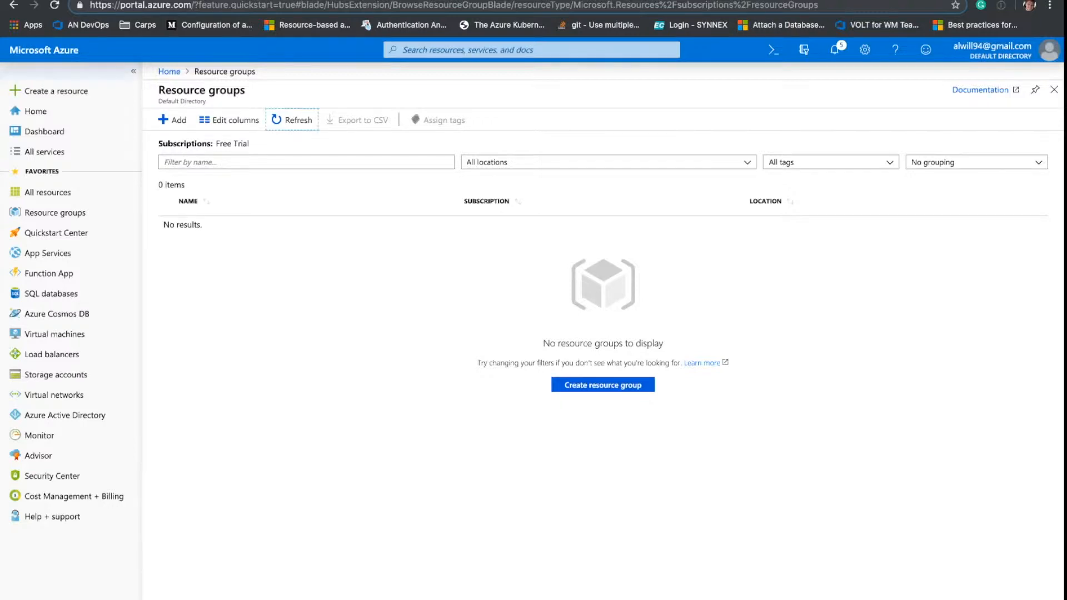
Start creating a Web App from the Azure Marketplace and choose to make a new resource group for it
left_click(55, 91)
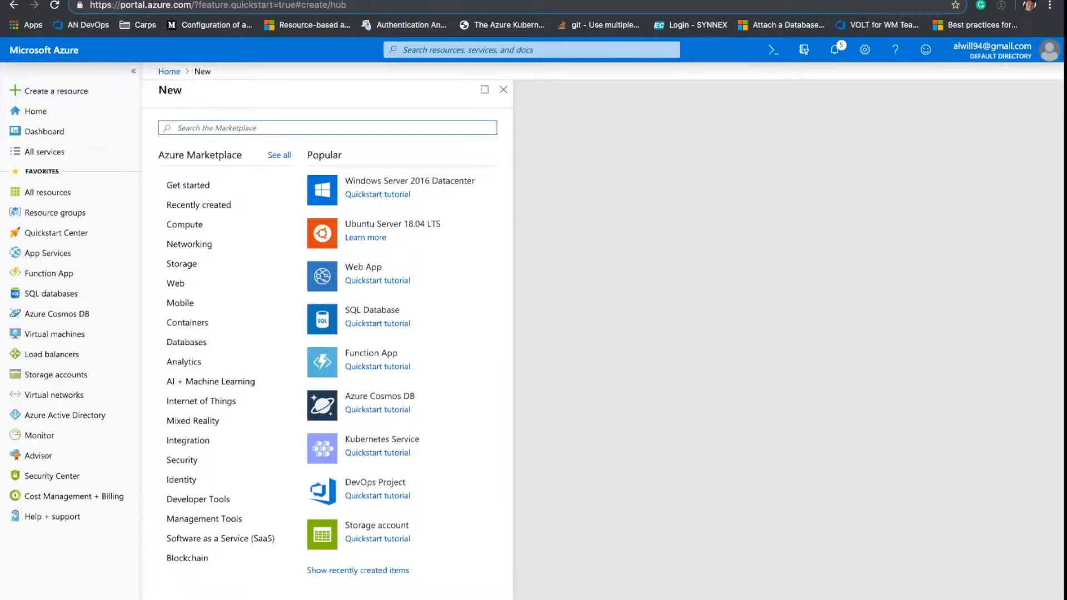
left_click(377, 280)
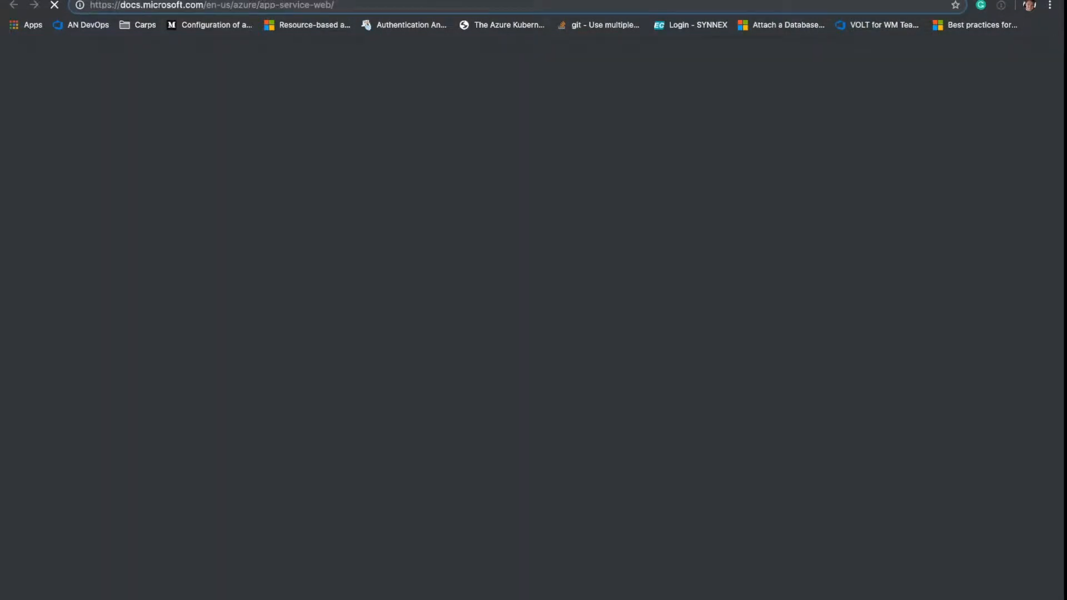
key("super+w")
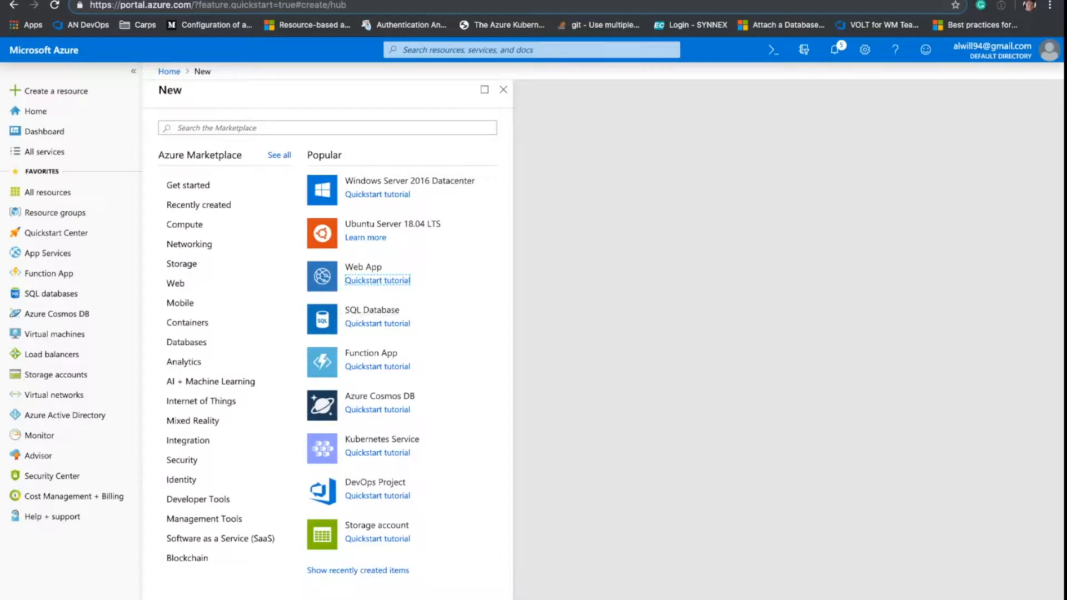
left_click(364, 267)
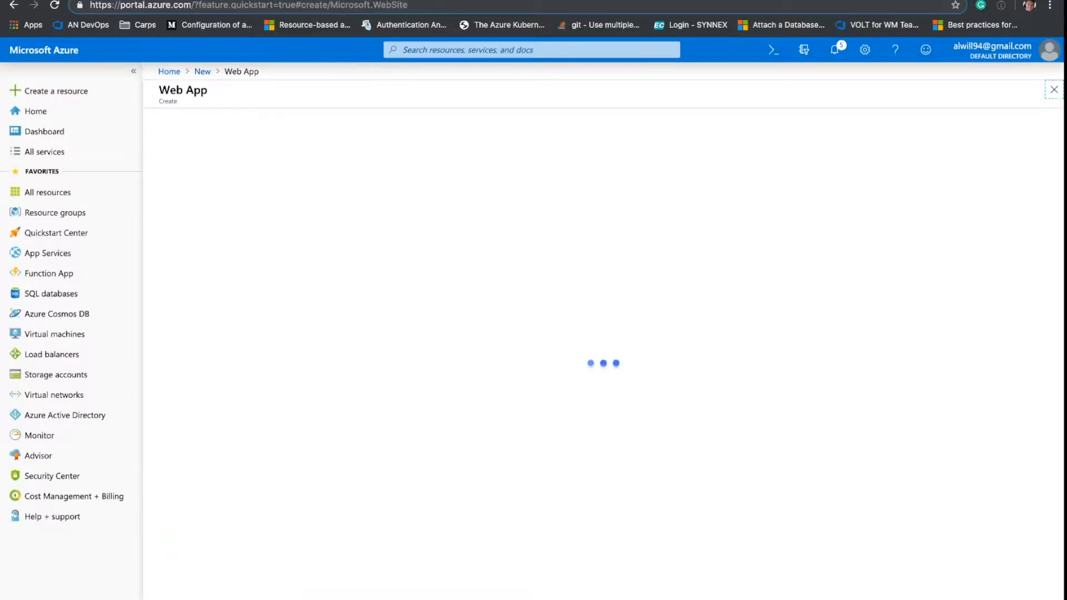
left_click(459, 294)
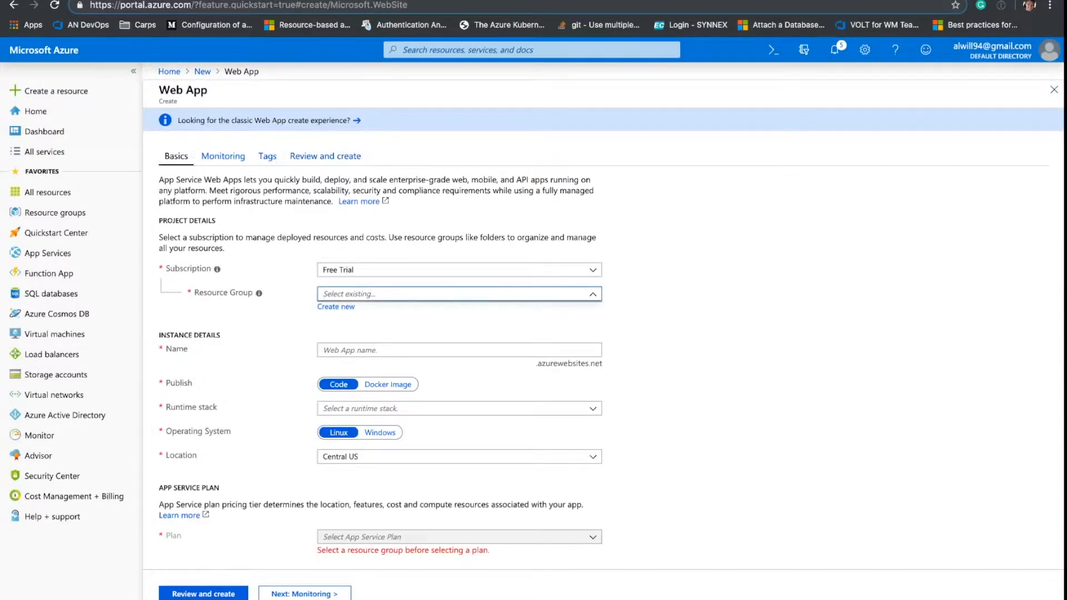
left_click(336, 307)
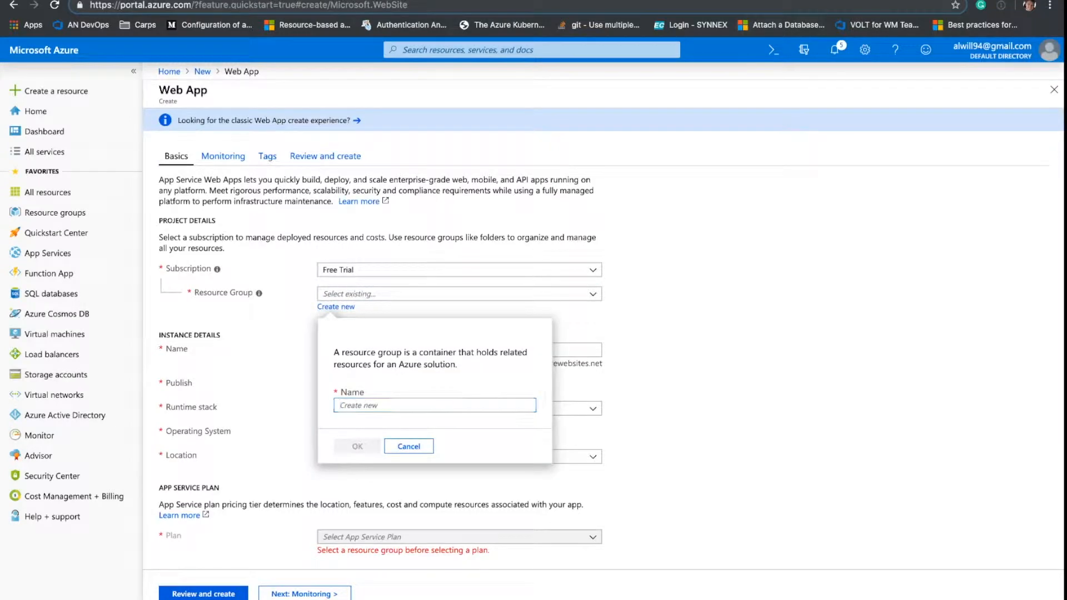
Look up the suggested naming pattern for resource groups in the Azure naming conventions article
key("ctrl+Tab")
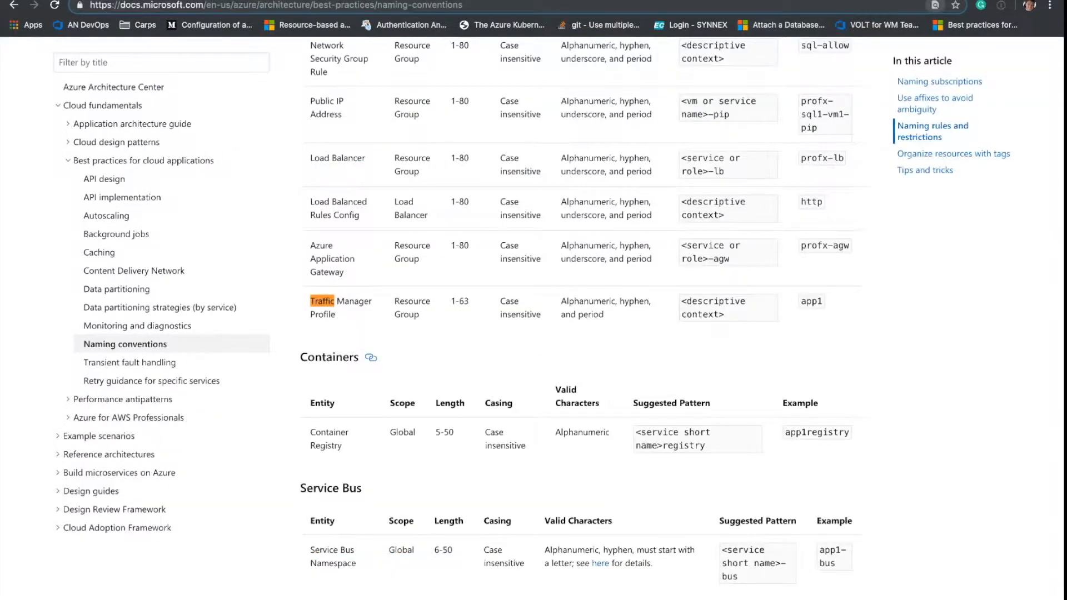
type("resource group")
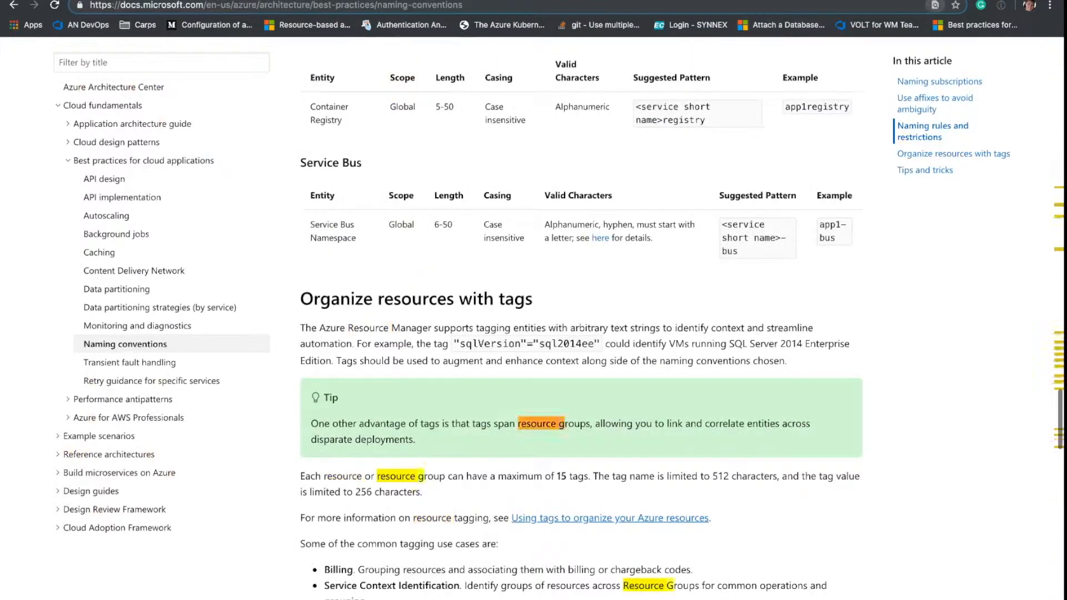
key("Return")
key("Return")
key("Return")
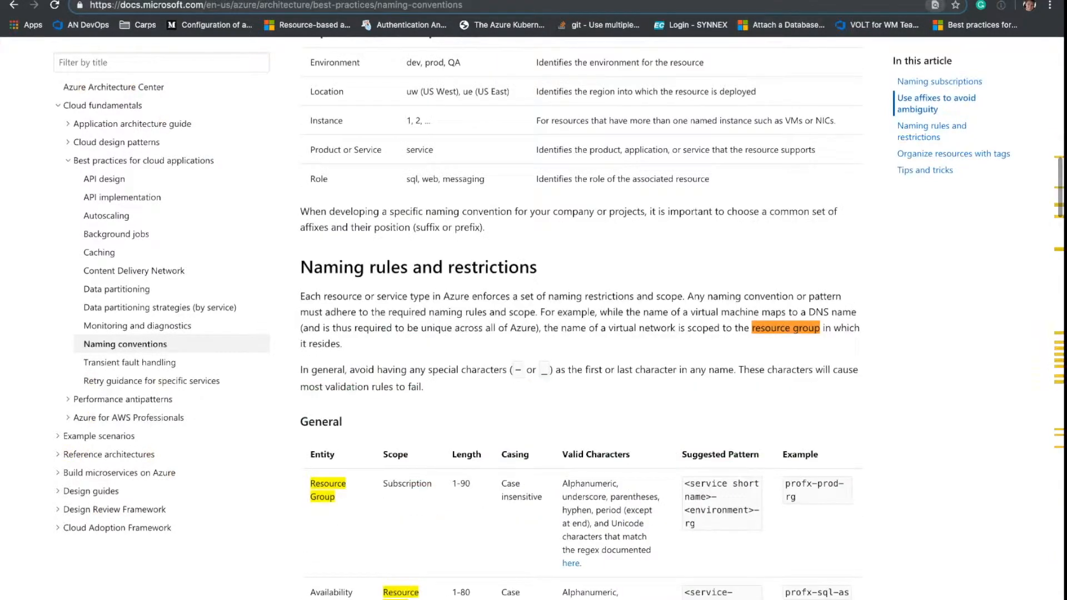
scroll(581, 319, "down", 1)
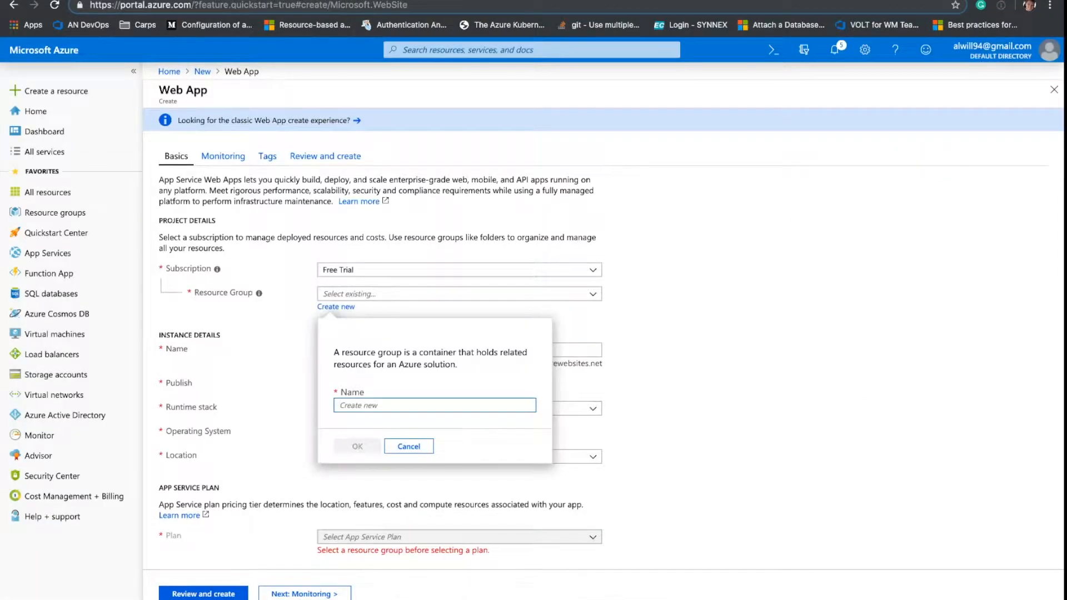
Create the resource group as appservicecenteral-dev-rg and name the web app mycenteralapp
type("a")
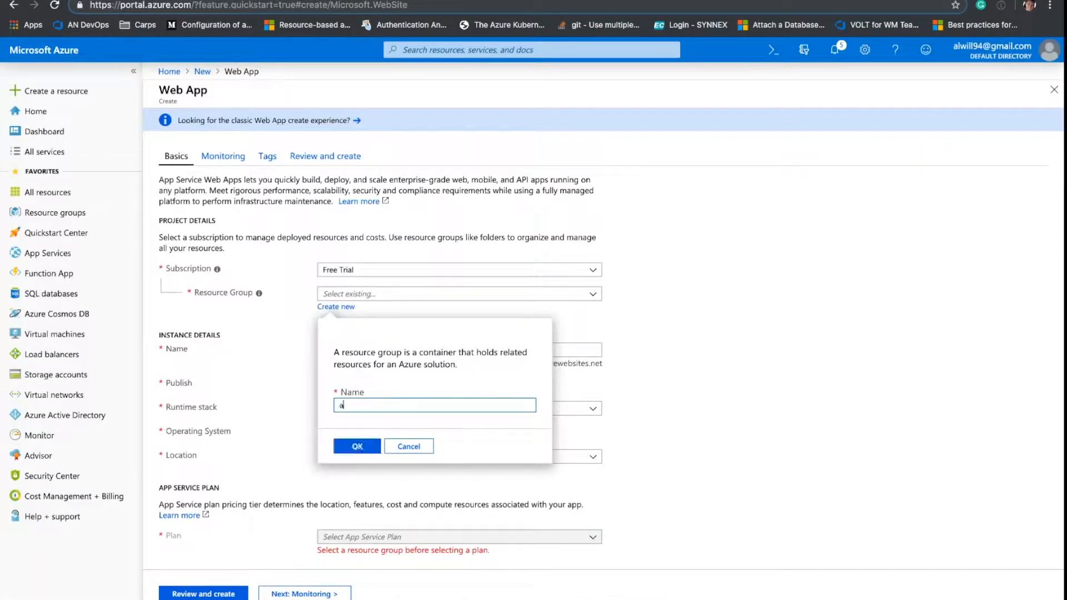
type("ppservicecenteral-dev-rg")
key("Return")
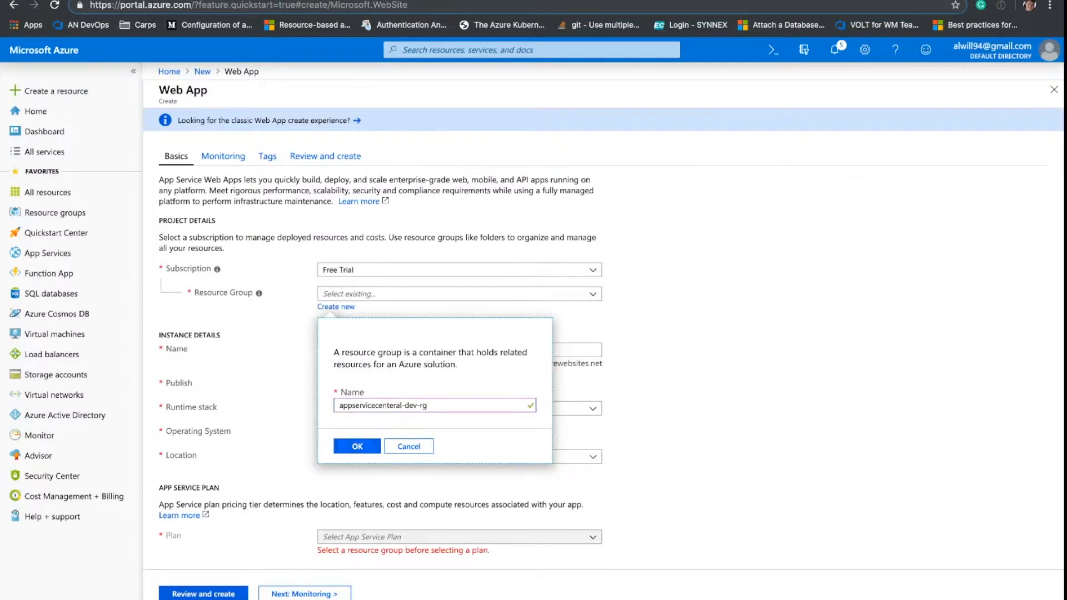
left_click(356, 350)
type("mycenteralapp")
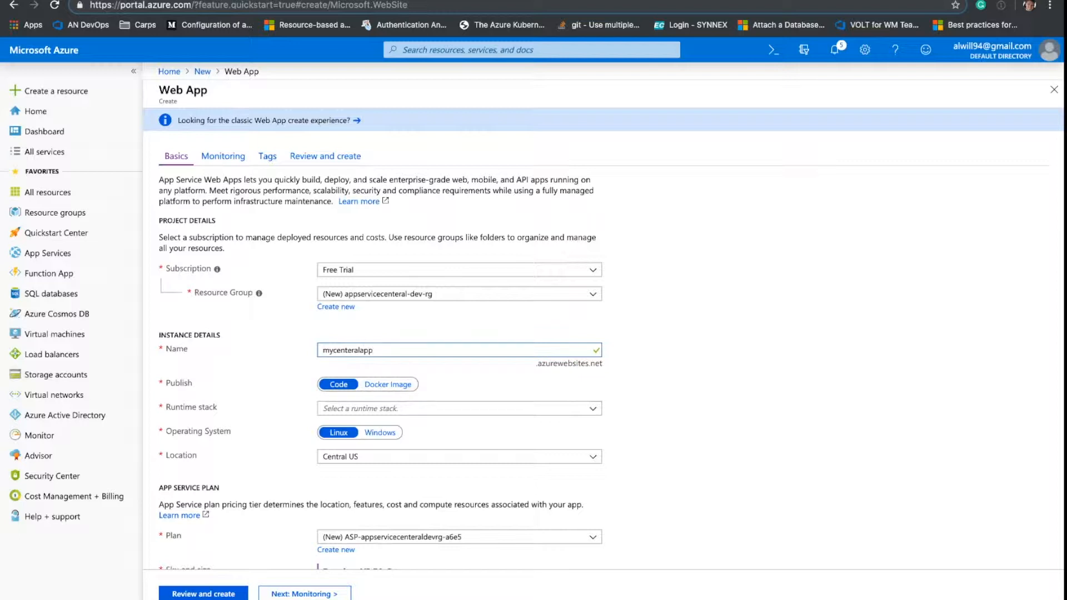
Set the web app's runtime stack to .NET Core 2.2 and its operating system to Linux
left_click(453, 409)
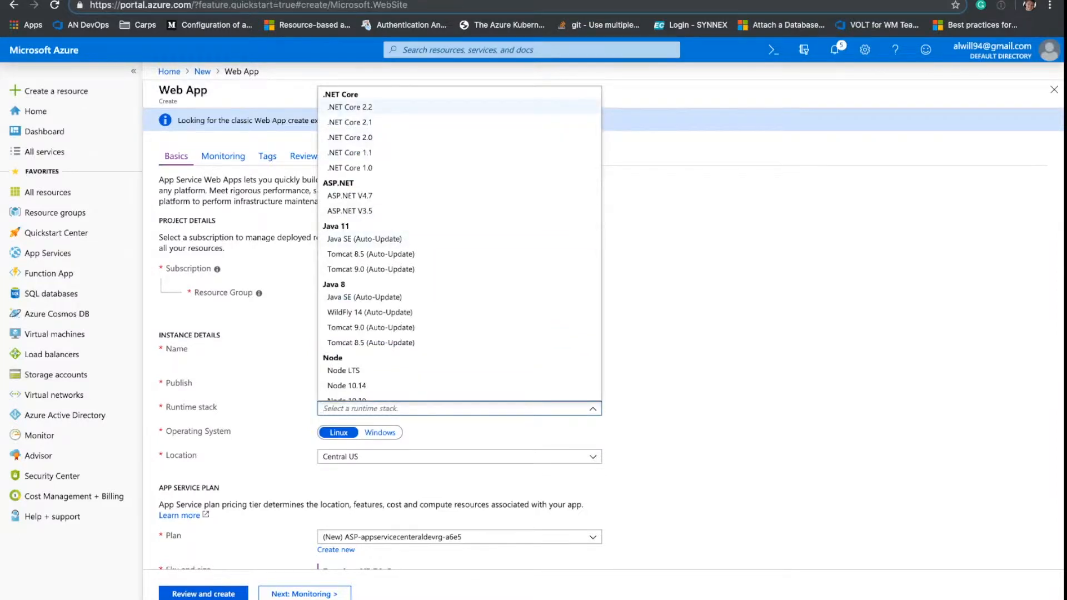
left_click(350, 107)
left_click(339, 432)
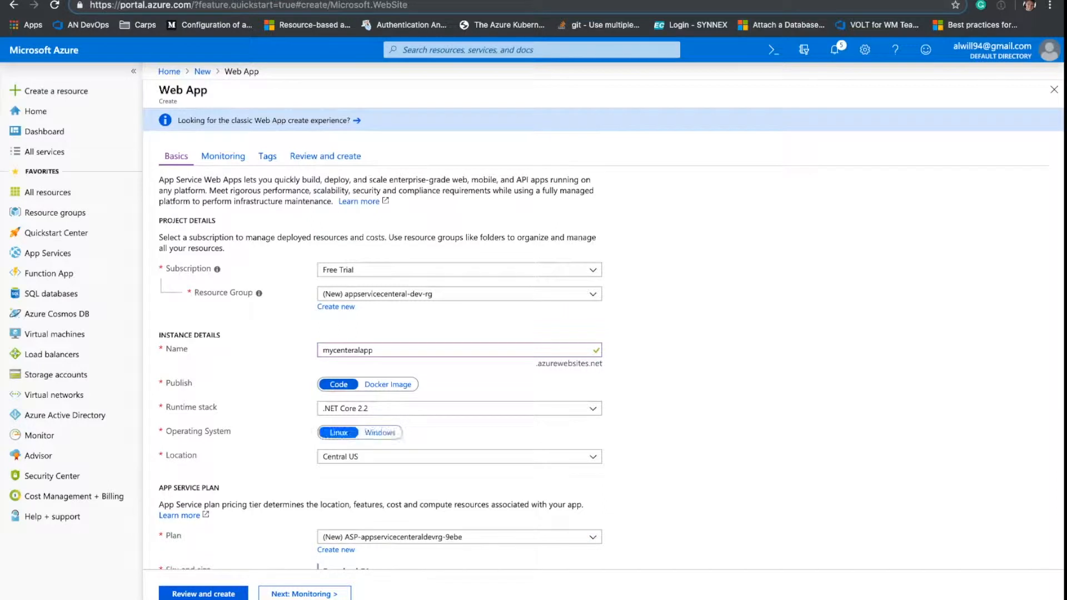
Compare the App Service plan pricing tiers and apply the B1 size from the Dev / Test category
scroll(603, 349, "down", 3)
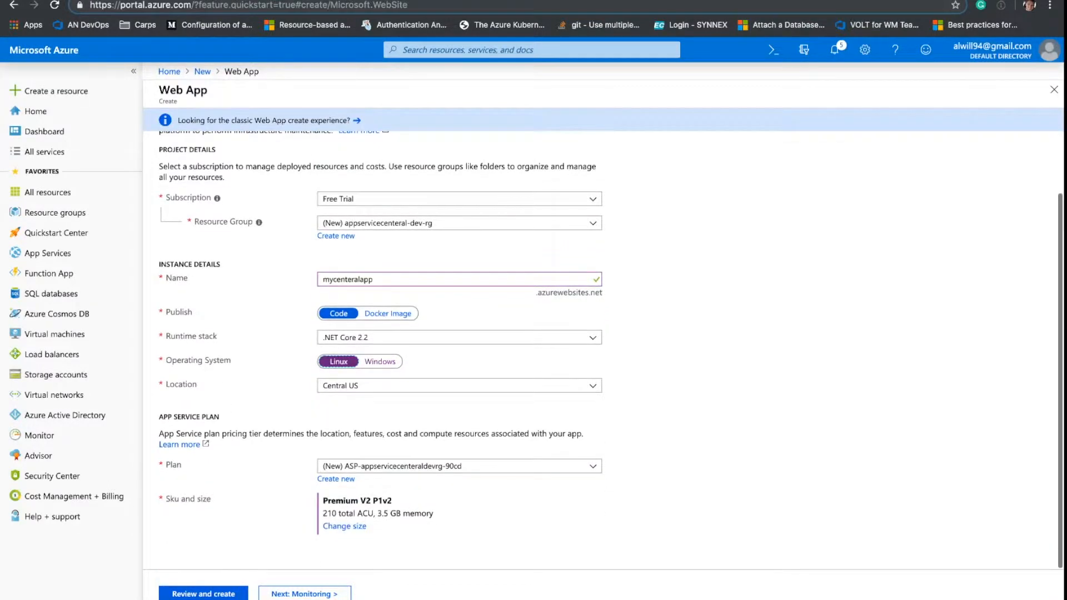
left_click(344, 526)
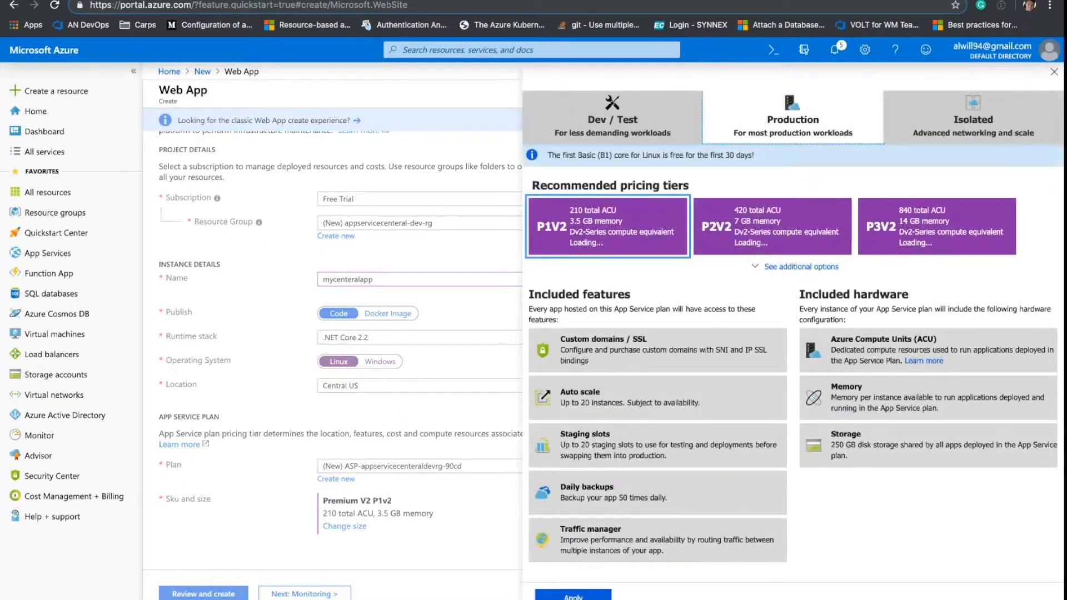
left_click(612, 118)
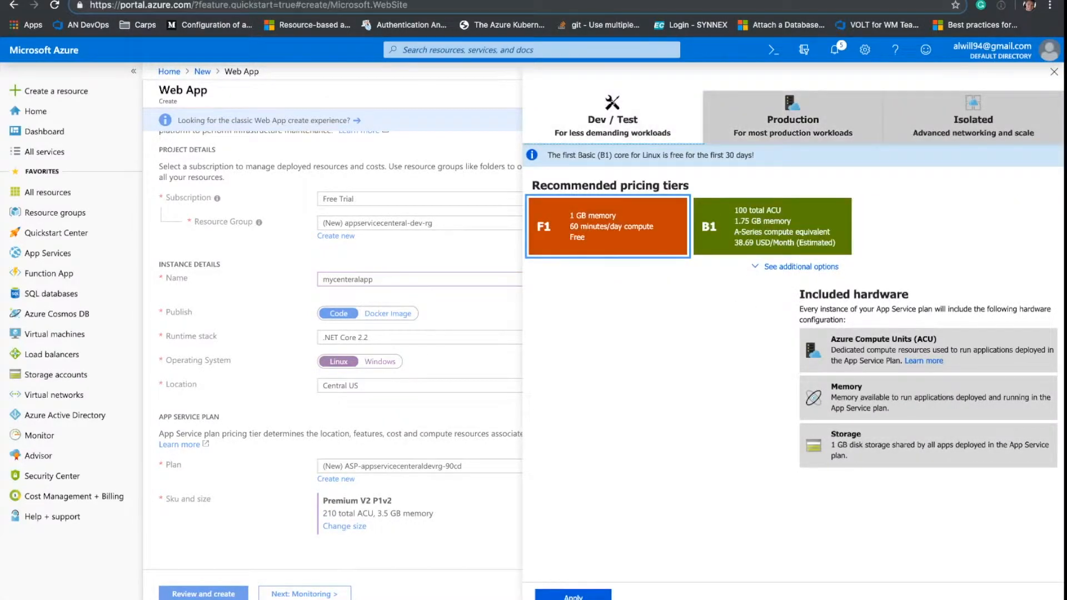
left_click(973, 118)
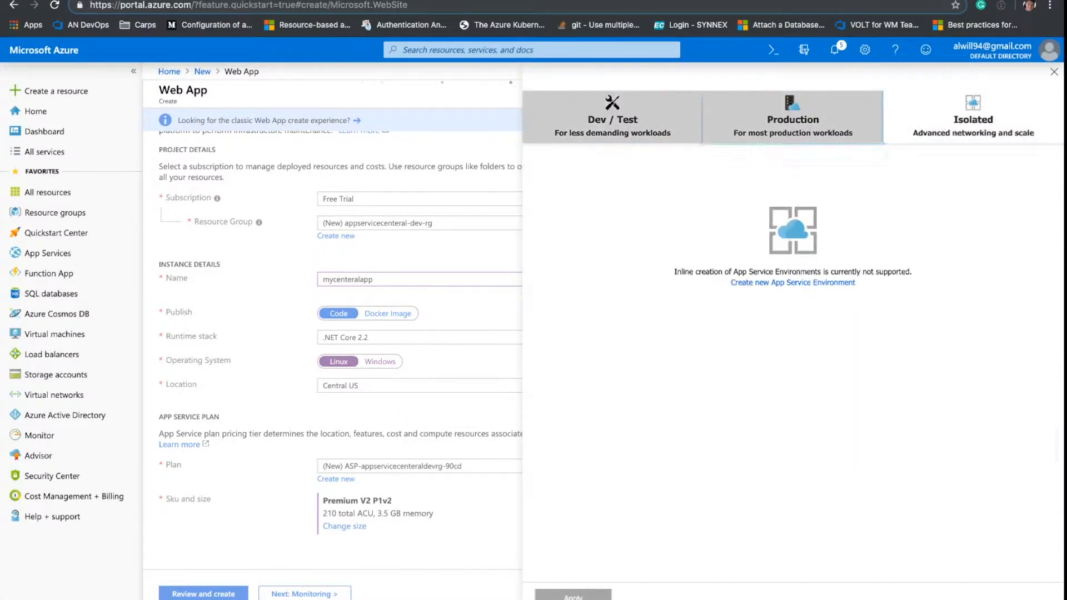
left_click(793, 118)
left_click(612, 118)
left_click(772, 226)
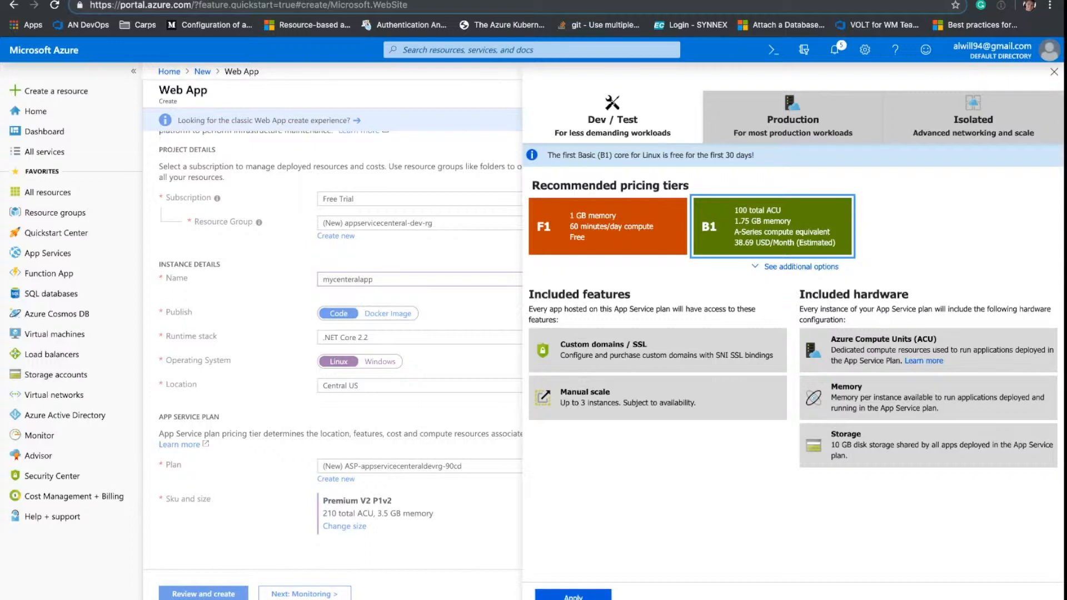
left_click(608, 226)
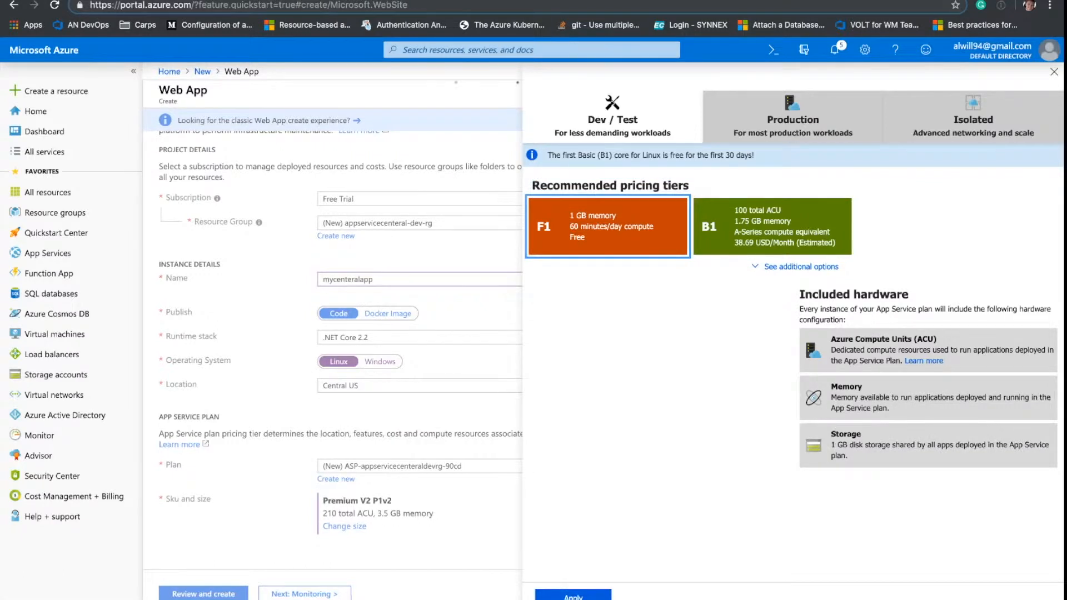
left_click(773, 226)
left_click(573, 595)
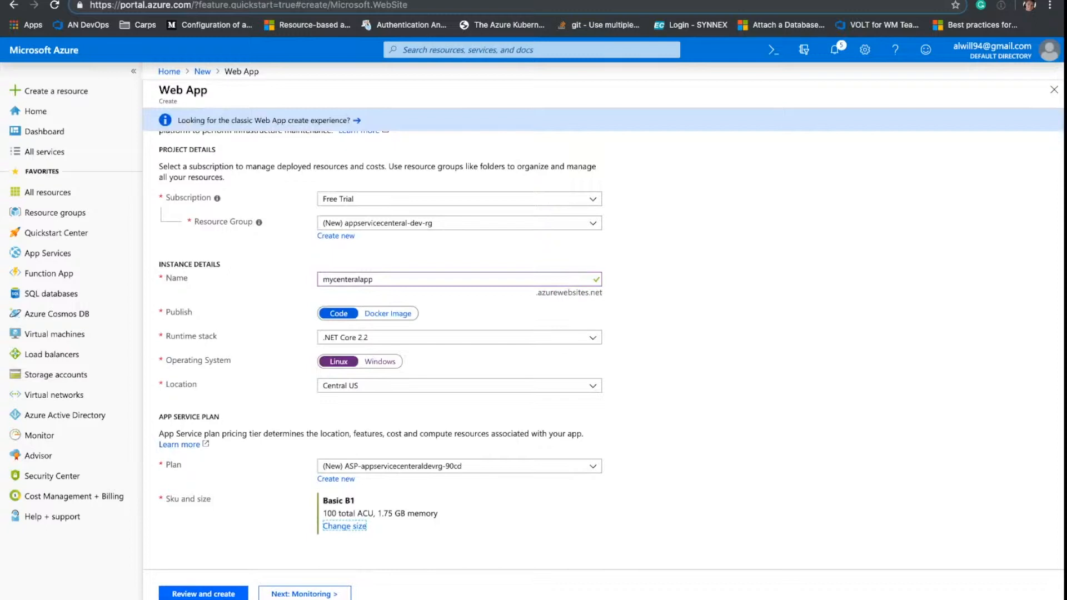
Leave Application Insights off, review the web app's summary and create it
left_click(304, 593)
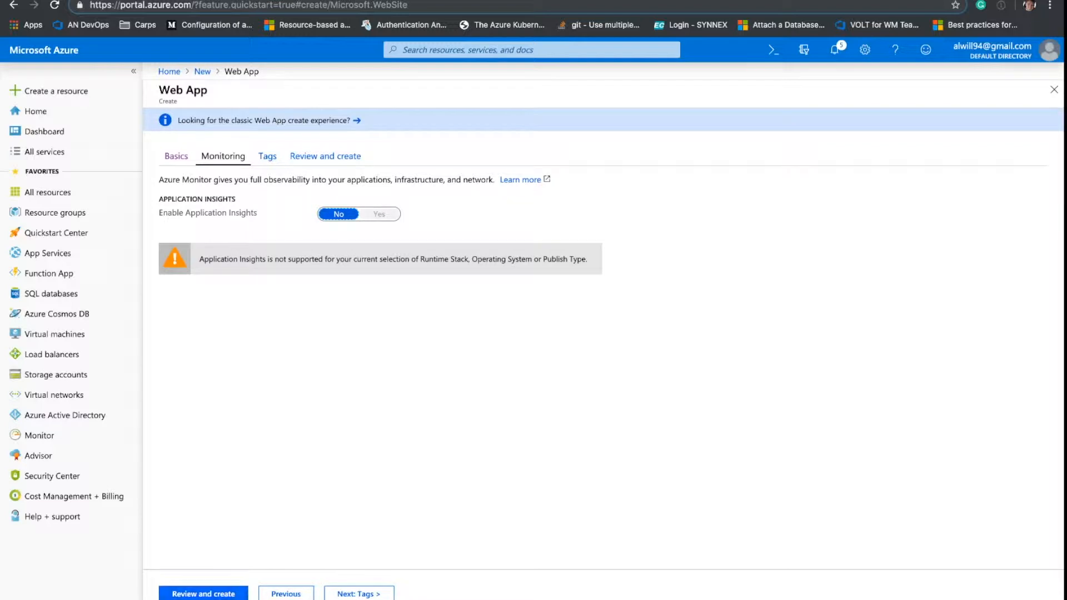
left_click(204, 594)
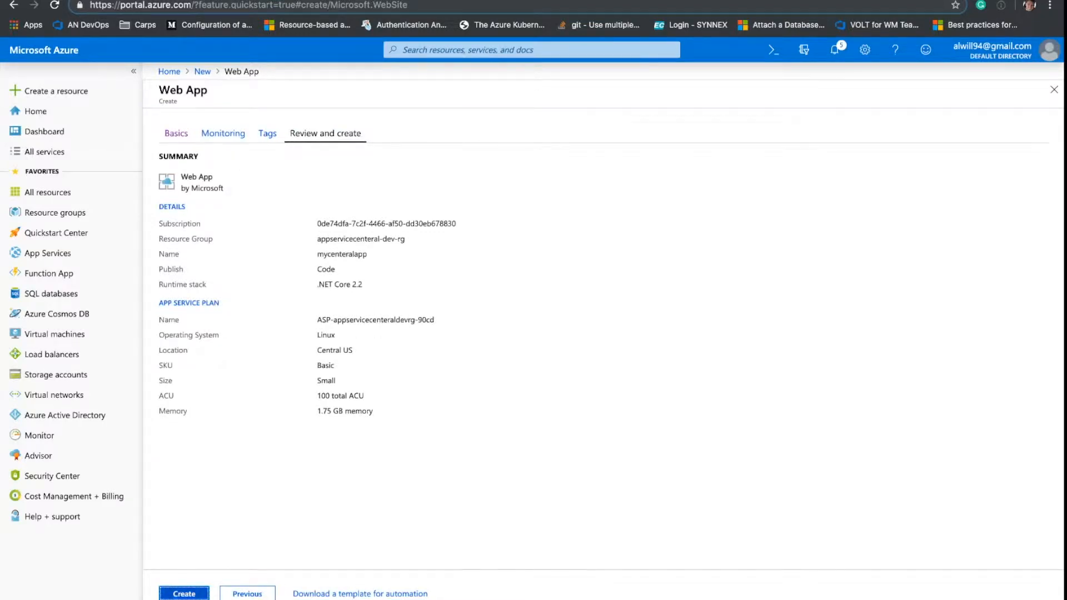
left_click(184, 593)
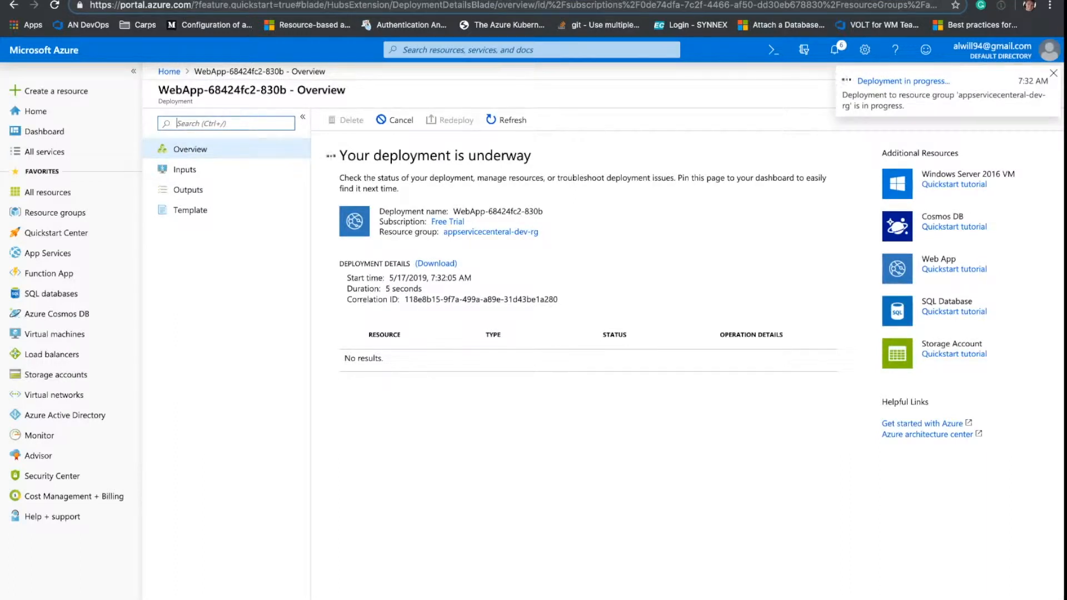
Start creating a second Web App from the Azure Marketplace
left_click(56, 90)
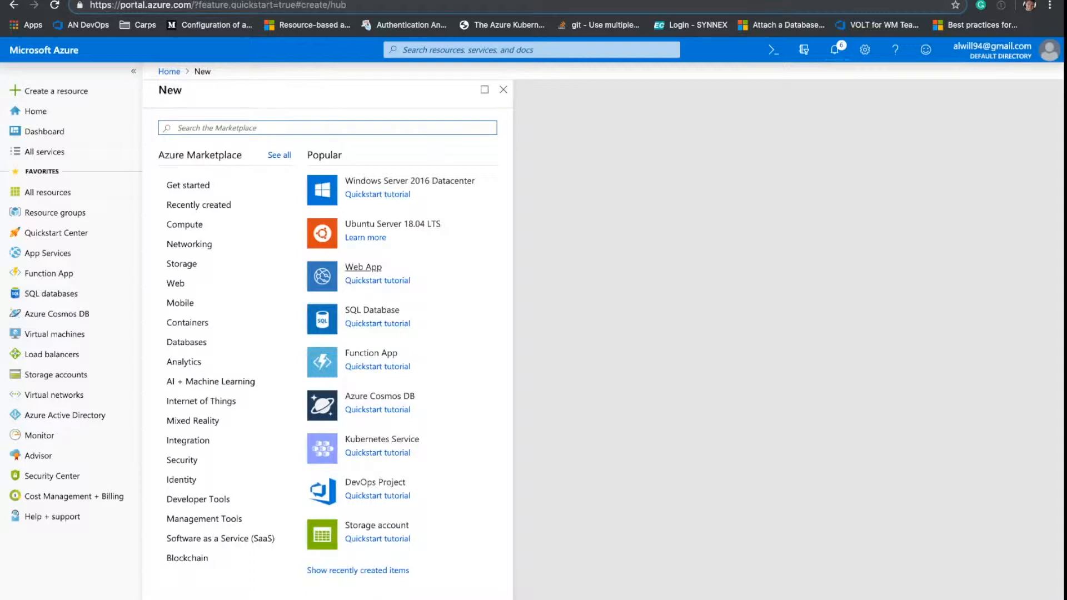
left_click(363, 266)
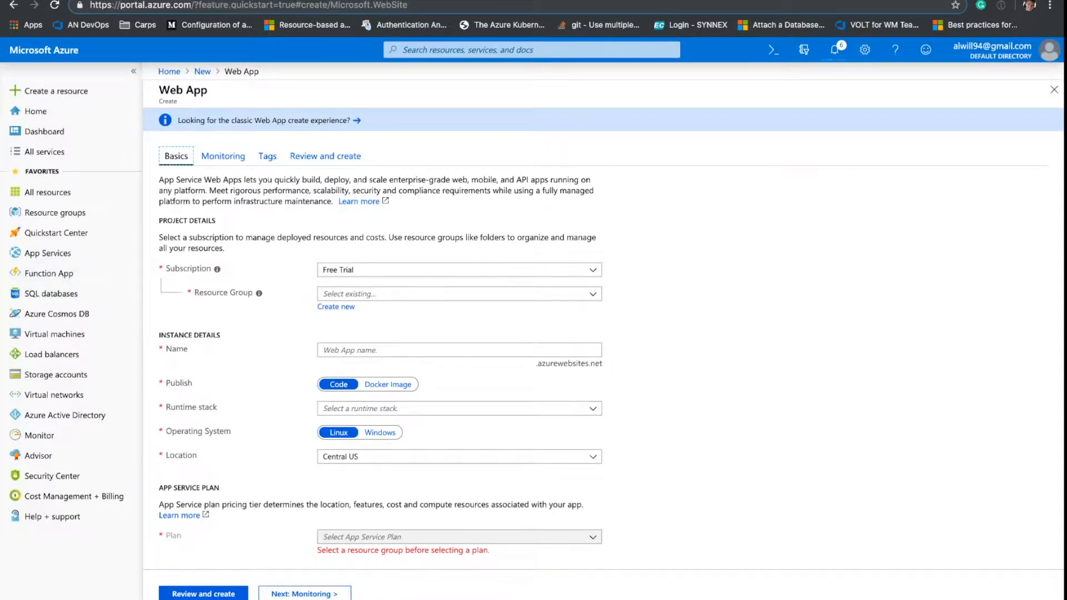
left_click(383, 294)
left_click(367, 294)
left_click(337, 307)
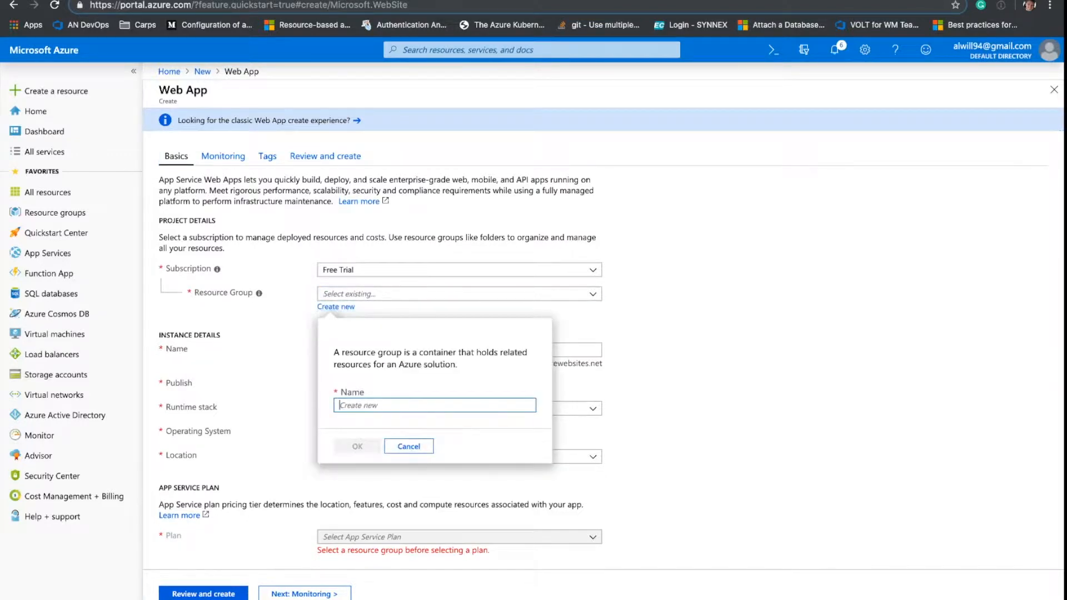
left_click(409, 446)
left_click(389, 293)
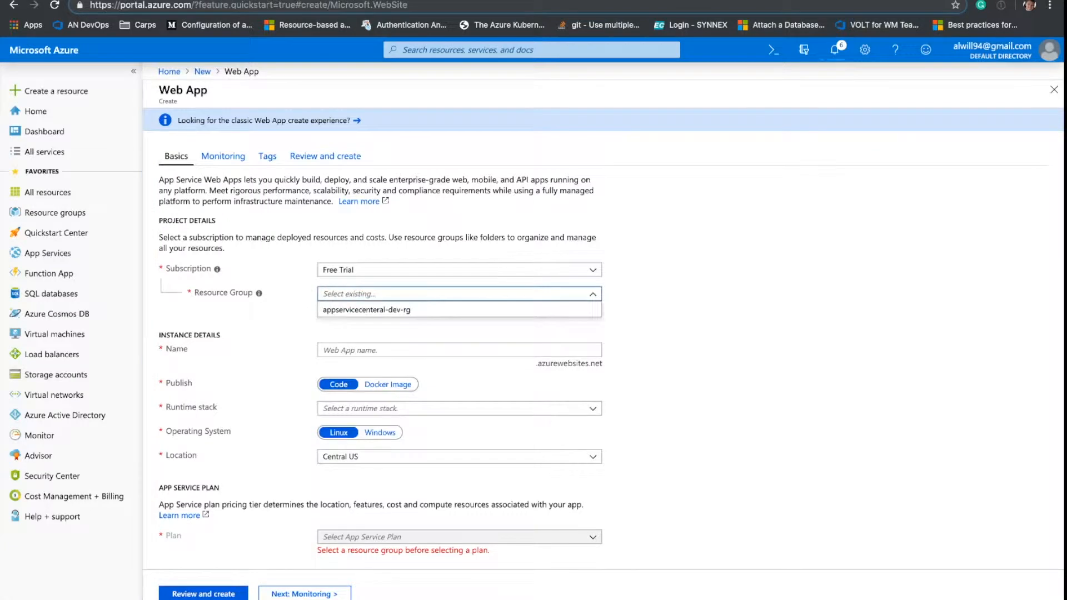
left_click(366, 294)
Create a new resource group named appserviceeast-dev-rg and name the second web app myeastapp
left_click(336, 306)
type("a")
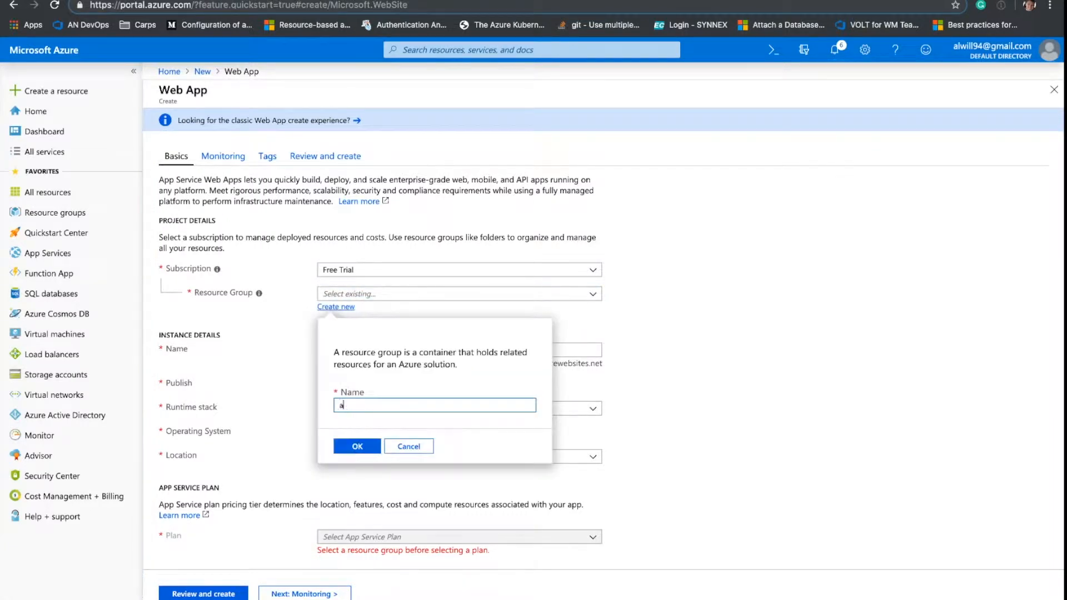
type("ppserviceeast-")
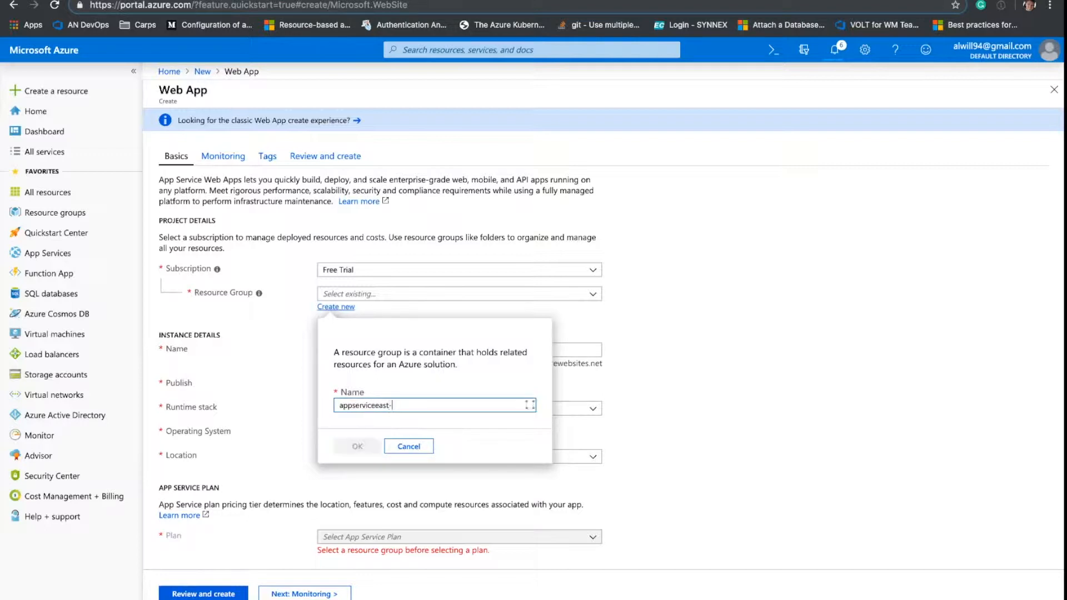
type("dev-rg")
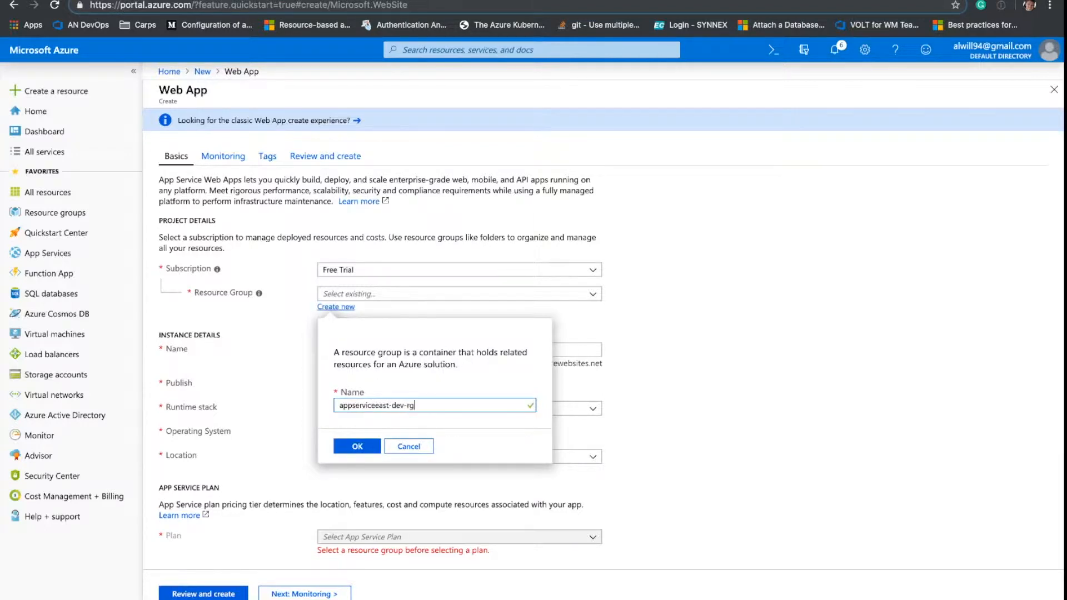
key("Return")
left_click(459, 350)
type("myeastapp")
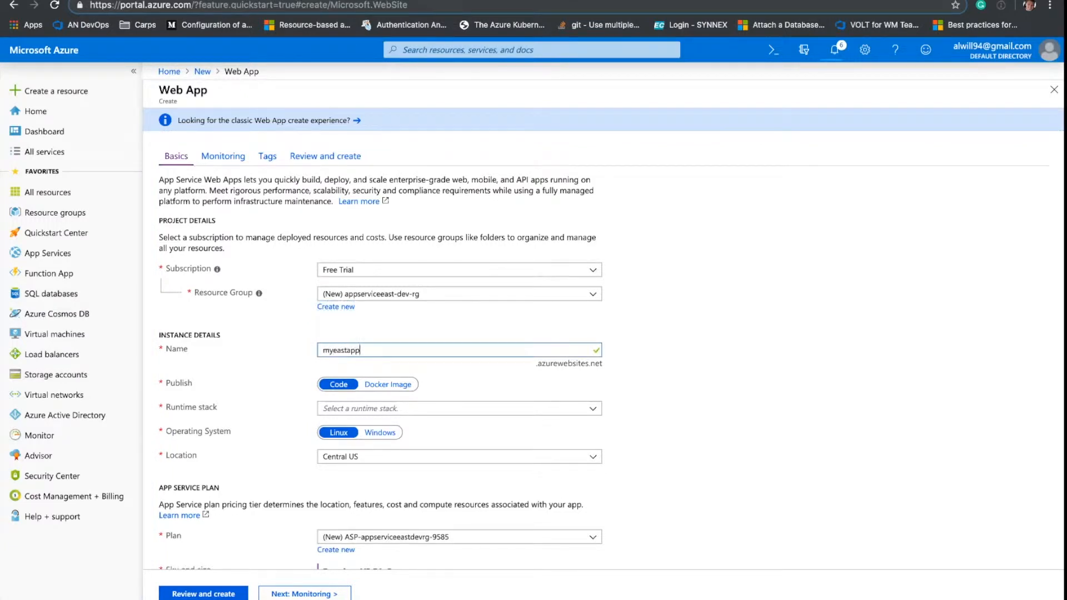
Set the runtime stack of the second web app to .NET Core 2.2
left_click(459, 408)
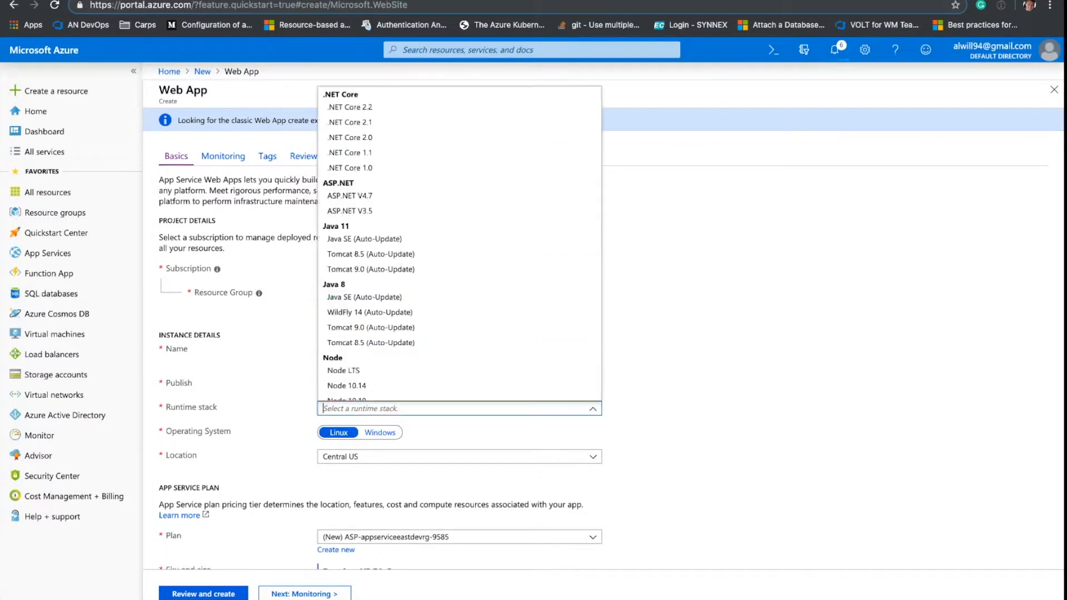
left_click(356, 106)
scroll(355, 367, "down", 2)
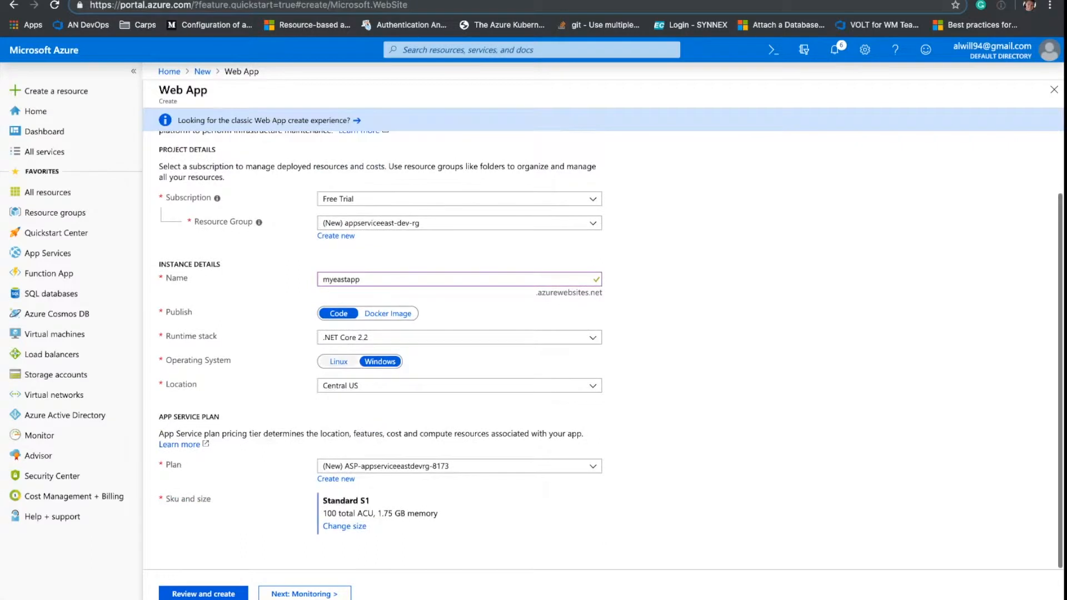
Set the second web app's operating system to Linux and its location to East US
left_click(339, 361)
left_click(459, 386)
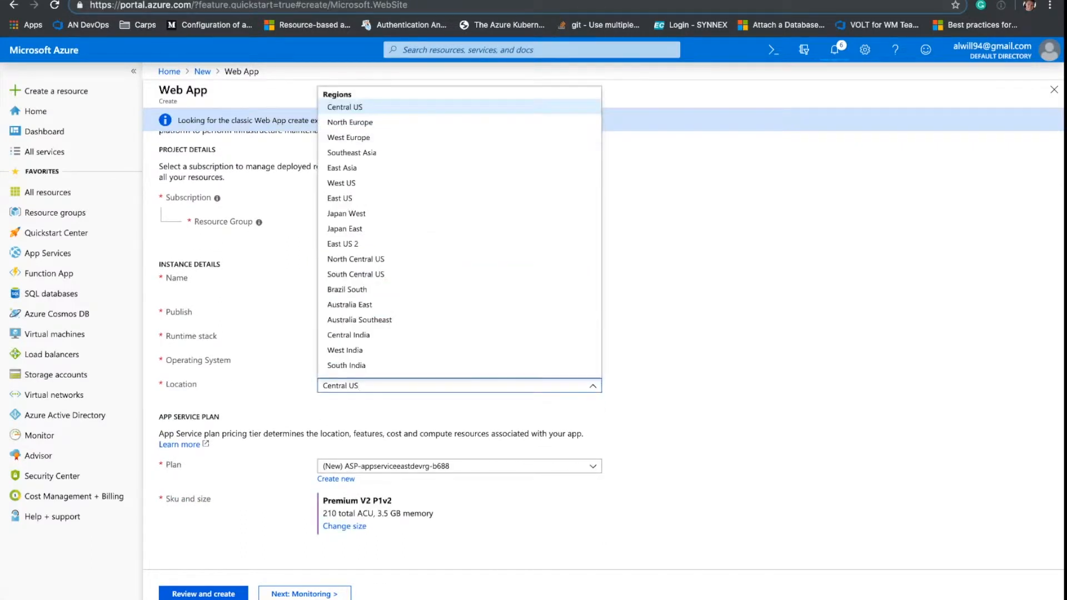
left_click(340, 197)
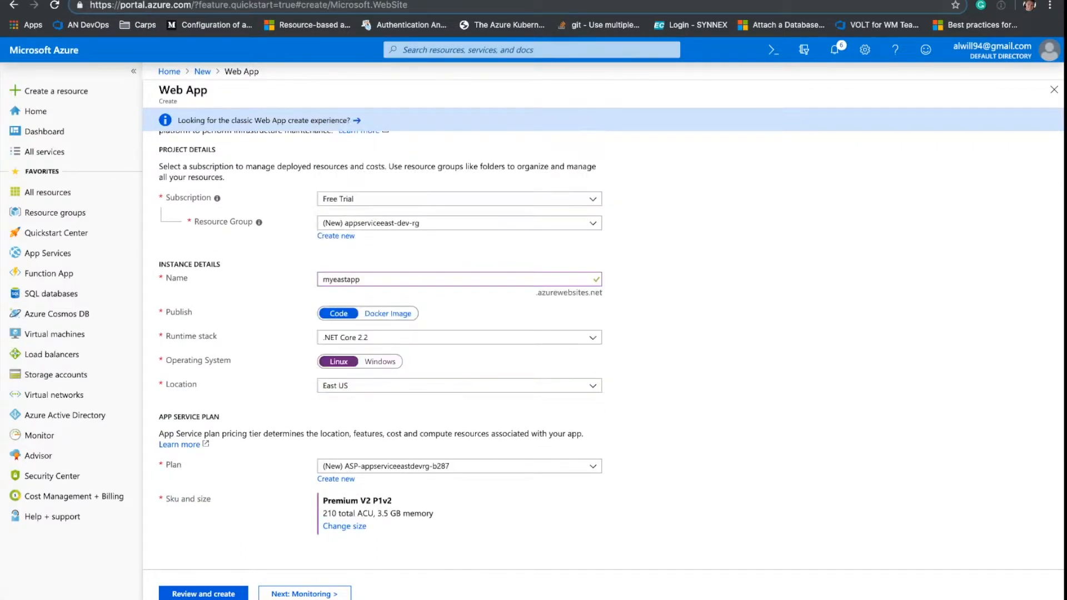
Change the App Service plan size to the B1 Dev / Test pricing tier and apply it
left_click(345, 526)
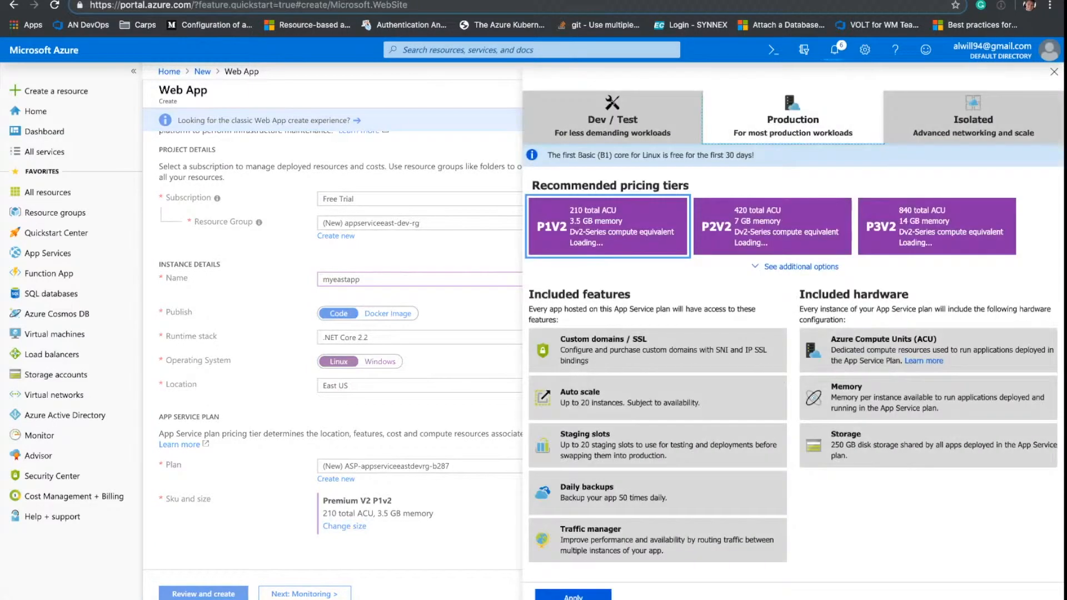
left_click(613, 118)
left_click(773, 226)
left_click(573, 594)
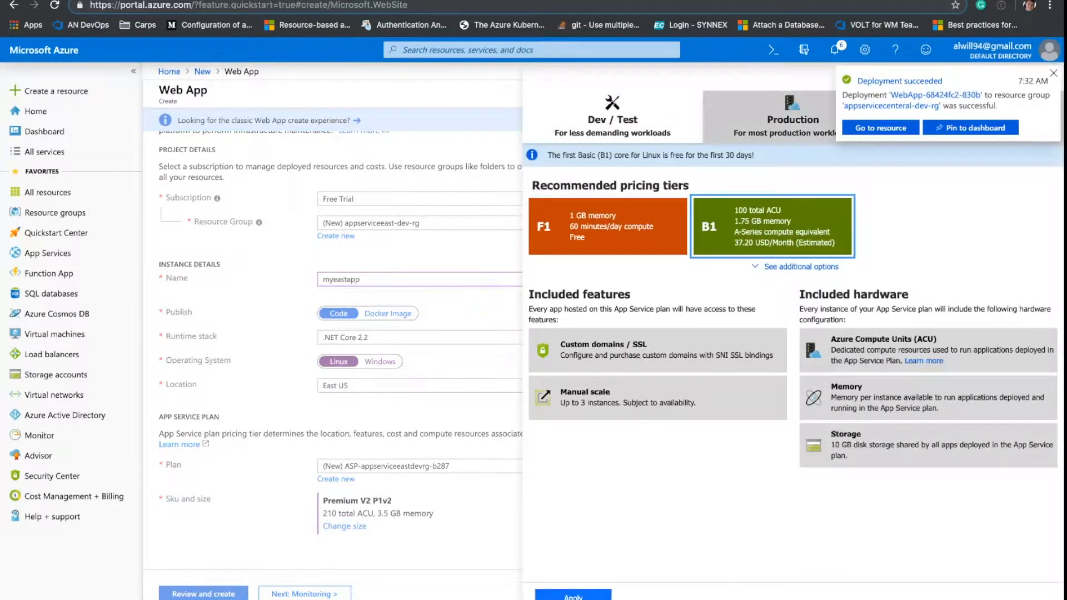
Leave Application Insights off, review and create the second web app, and open the list of resource groups
left_click(305, 594)
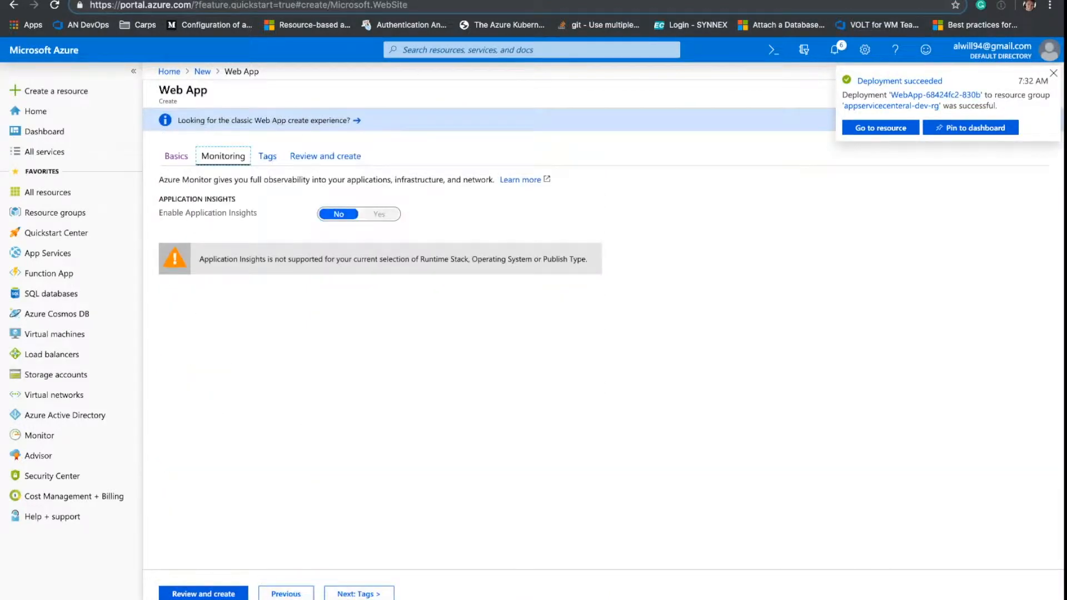
left_click(204, 594)
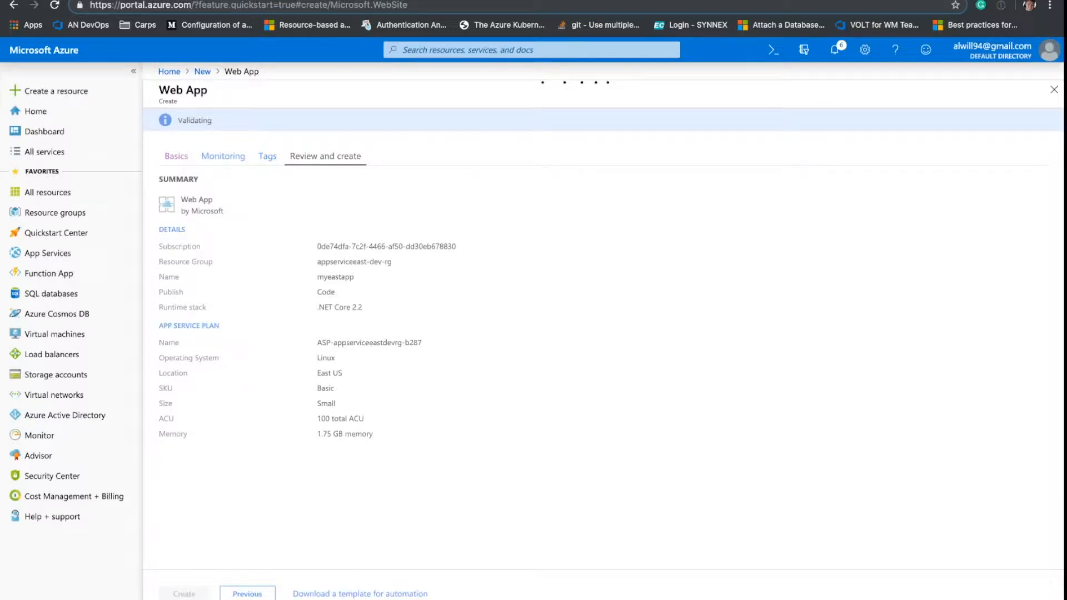
left_click(184, 594)
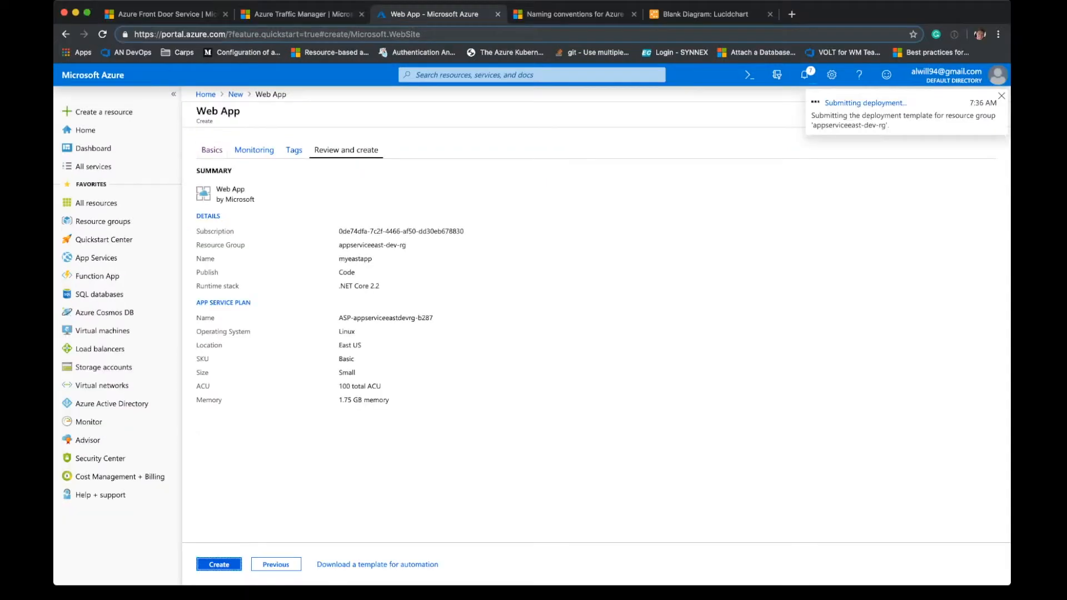
left_click(55, 212)
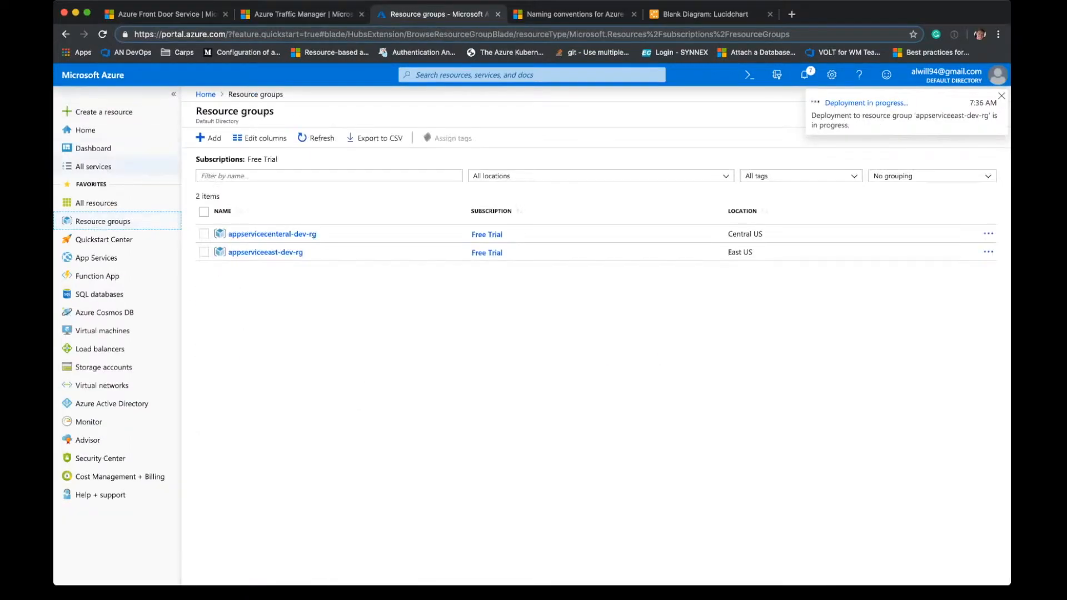
Search the Azure Marketplace for traffic and start creating a Traffic Manager profile
left_click(96, 111)
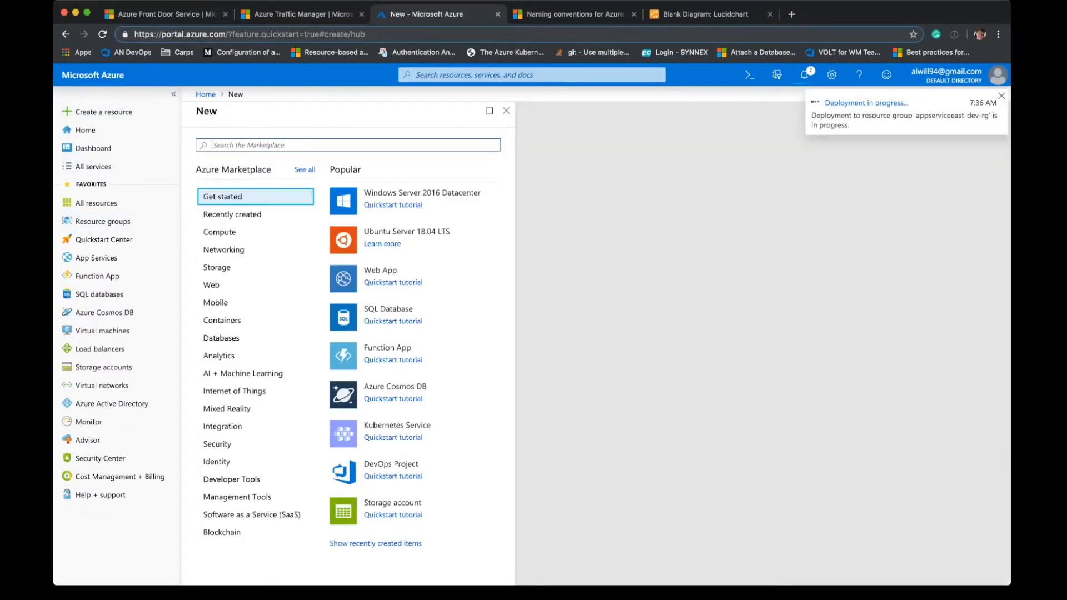
type("t")
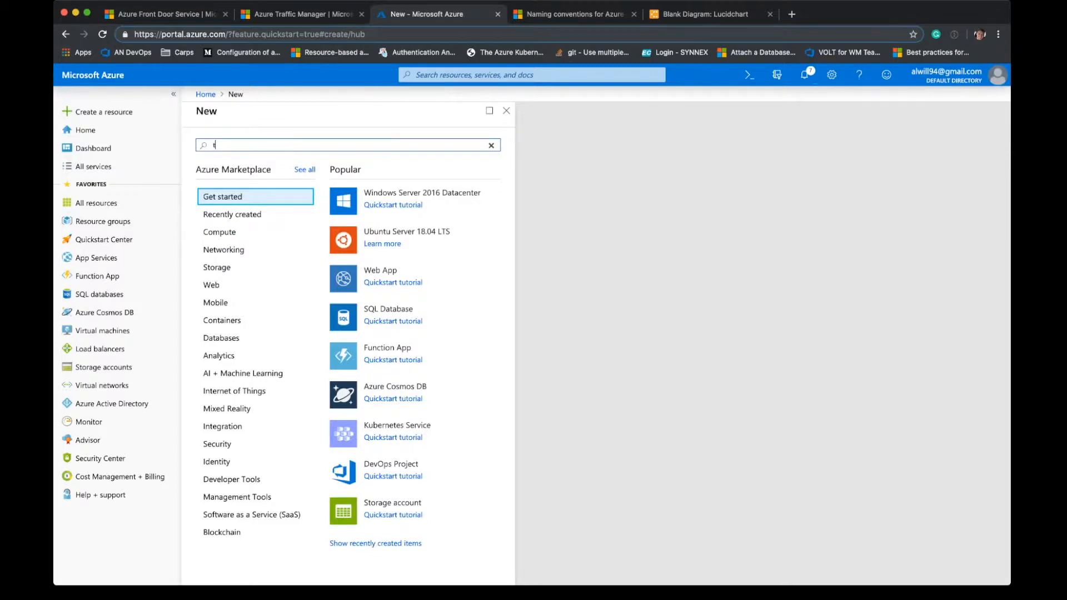
type("raffic")
key("Down")
key("Down")
key("Up")
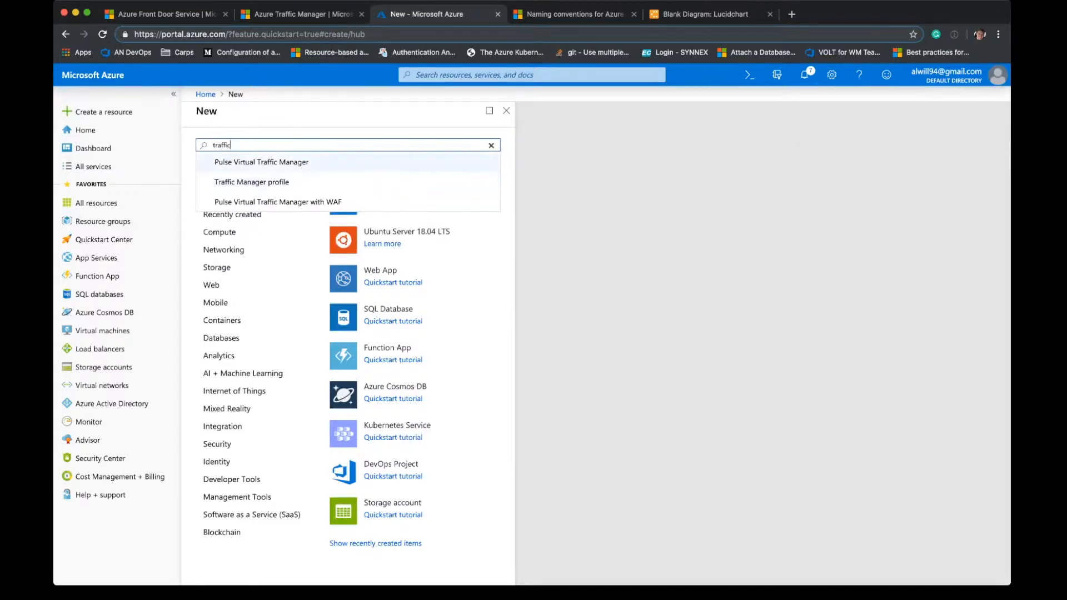
key("Return")
key("Return")
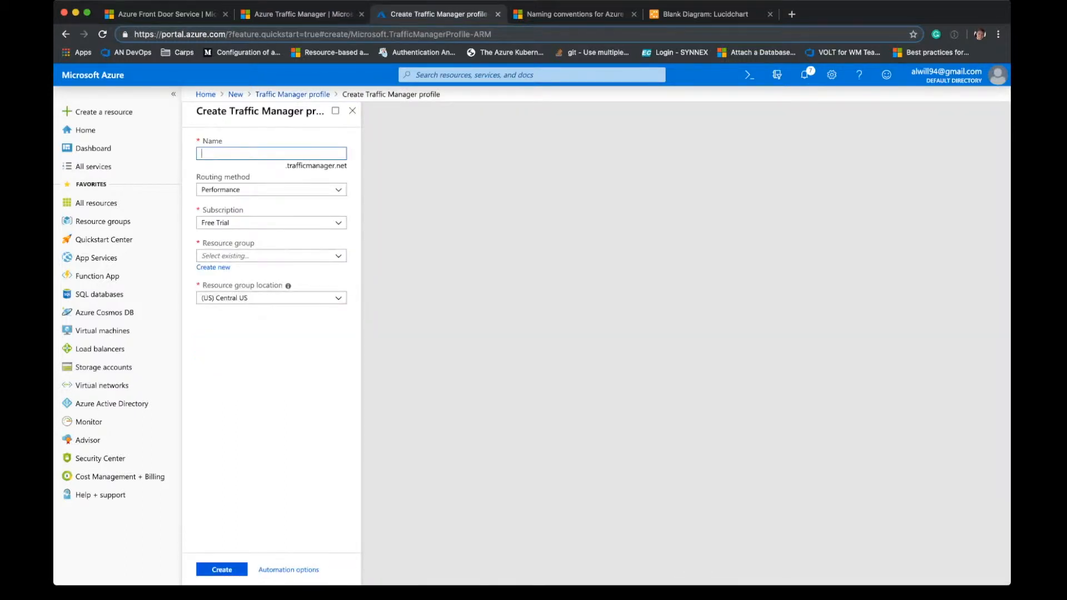
Name the Traffic Manager profile awilltest and set its routing method to Priority
type("awilltest")
left_click(271, 190)
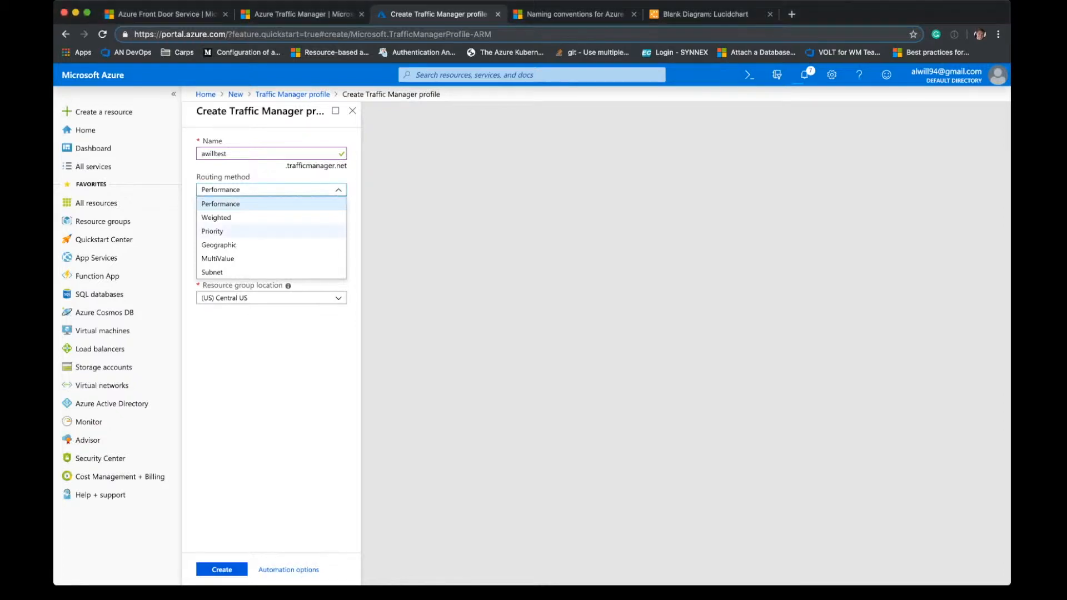
left_click(217, 231)
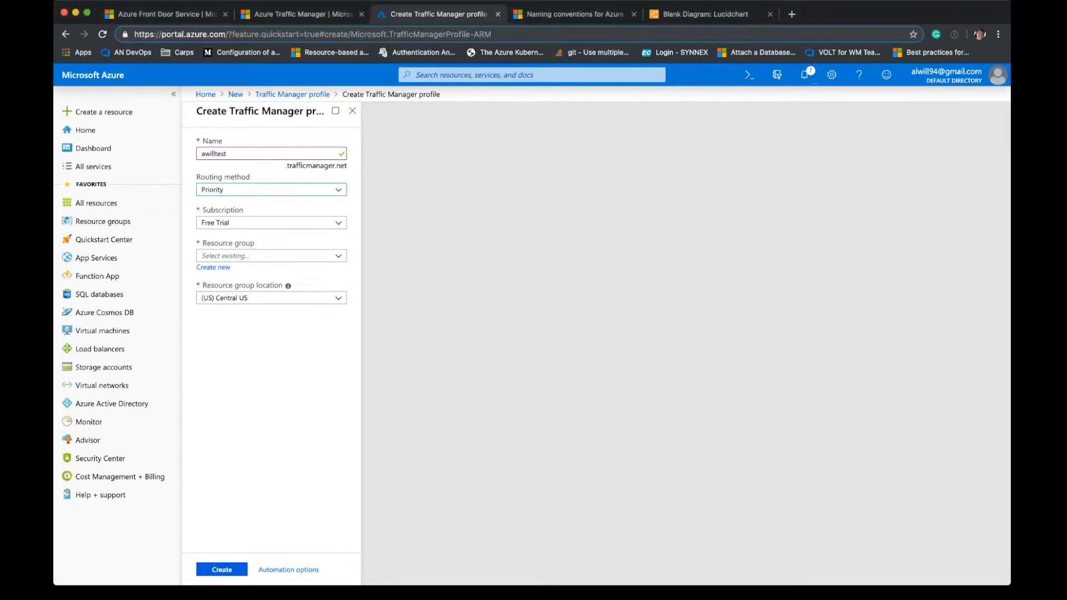
Assign the Traffic Manager profile to a new resource group named global and create the profile
left_click(266, 256)
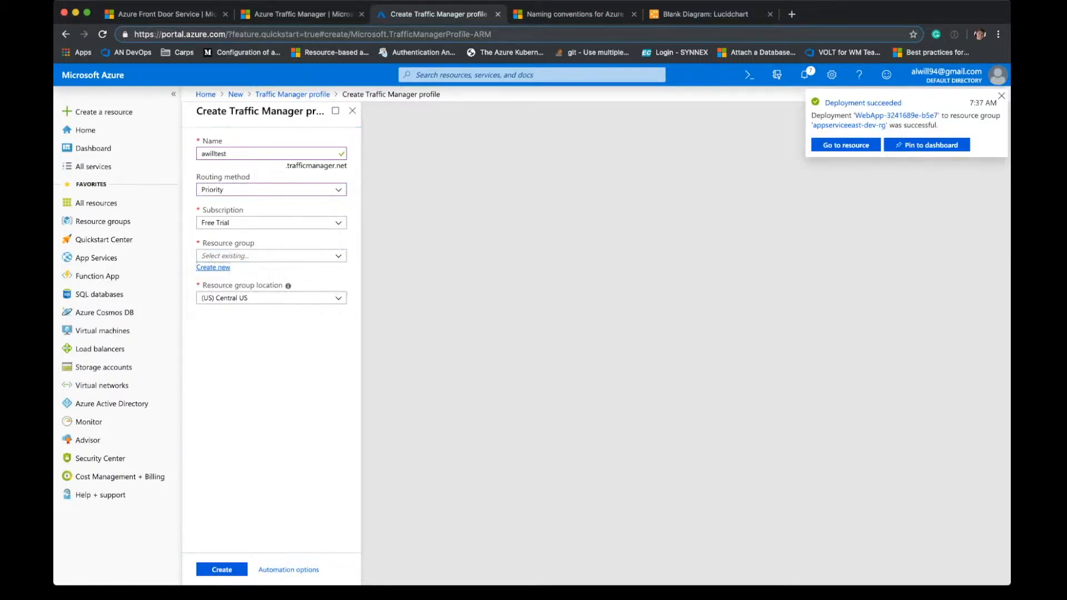
left_click(213, 267)
type("global")
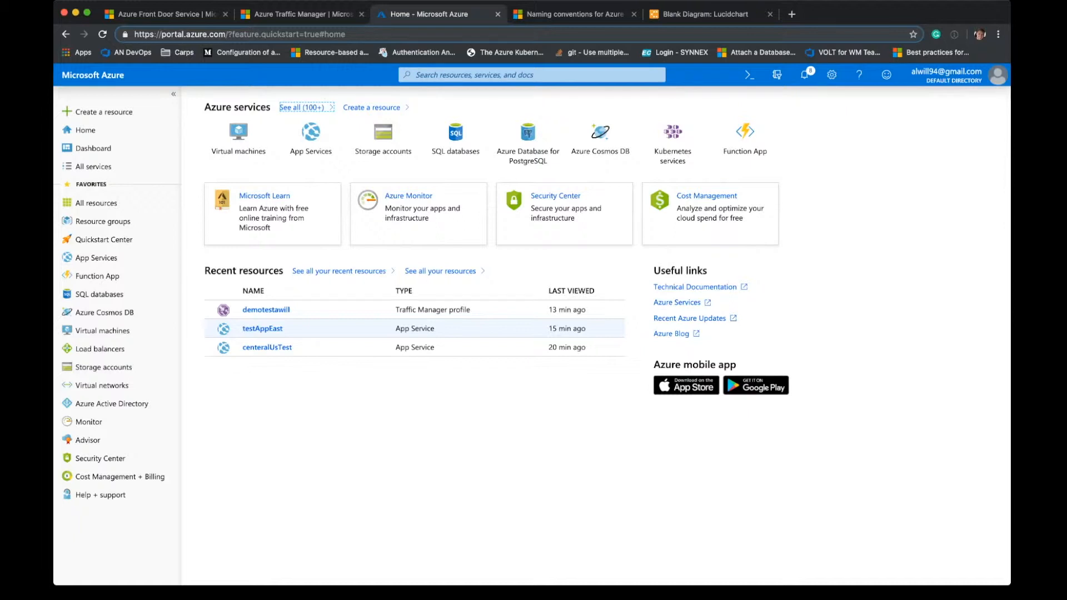
Switch to the Lucidchart diagram, examine the Traffic Manager and the primary Central web app, and return to the Azure portal
left_click(701, 14)
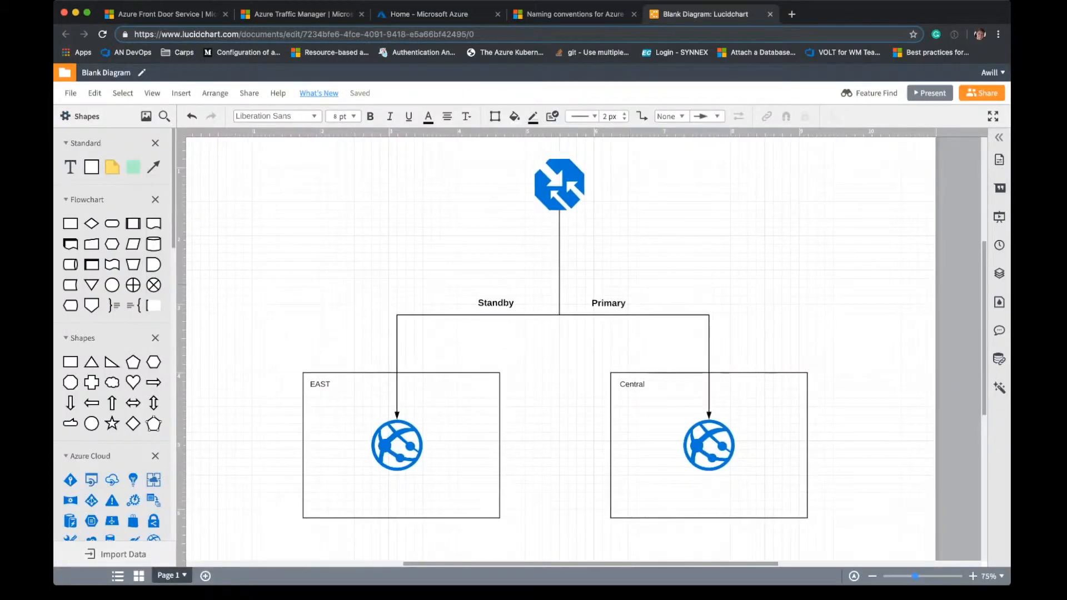
left_click(560, 185)
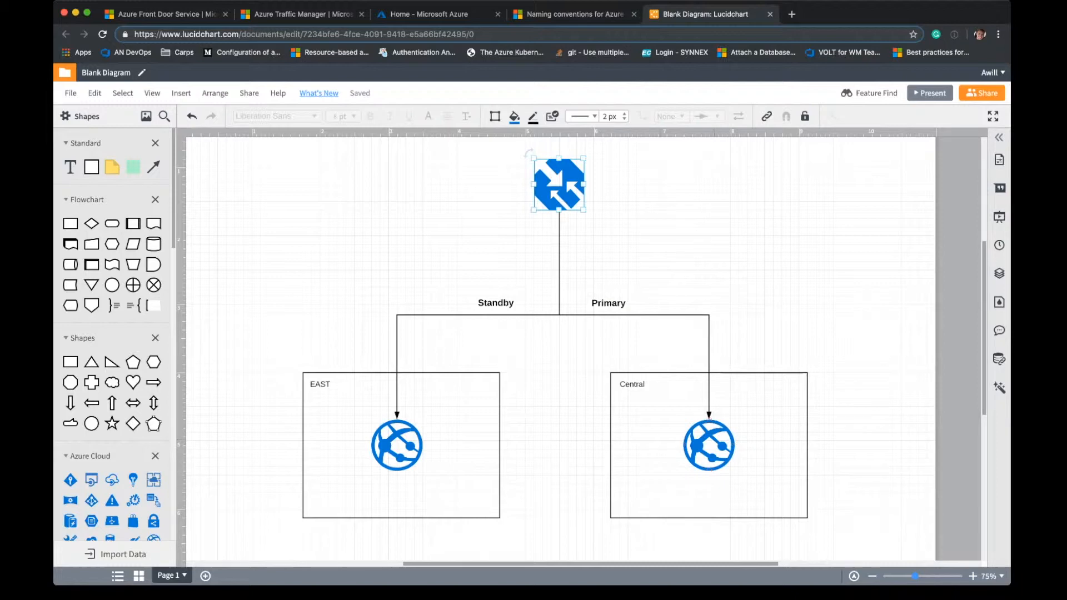
left_click(709, 414)
left_click(708, 425)
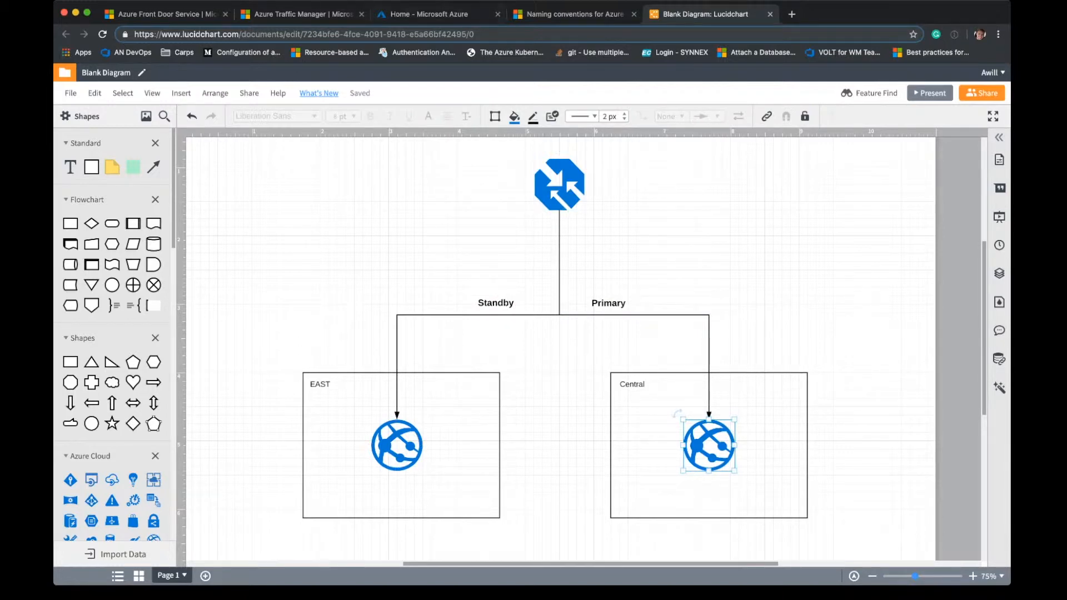
left_click(429, 14)
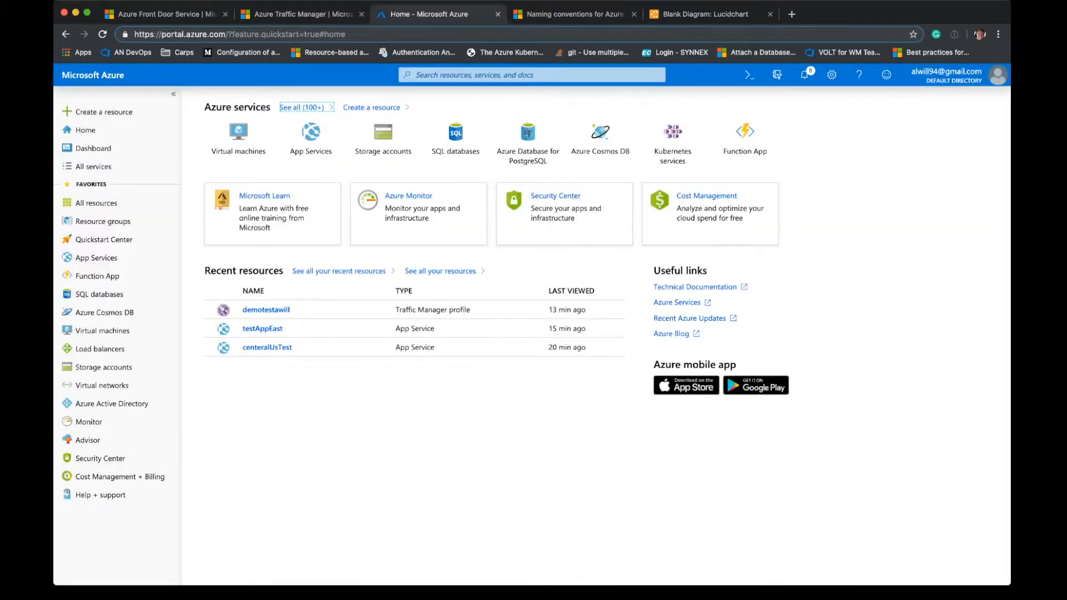
left_click(804, 75)
left_click(804, 76)
left_click(263, 328)
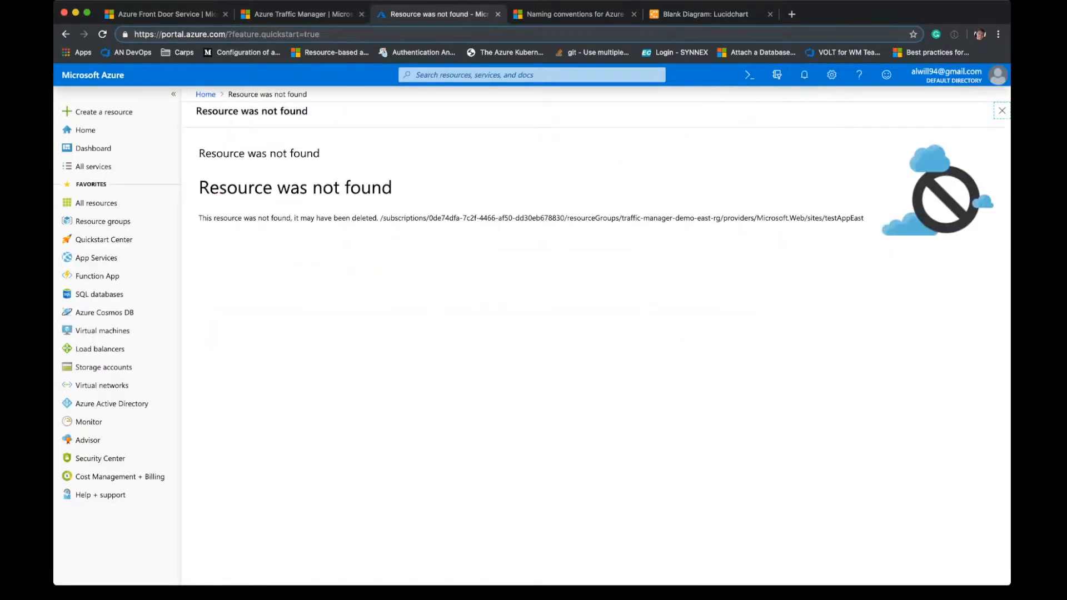
left_click(205, 94)
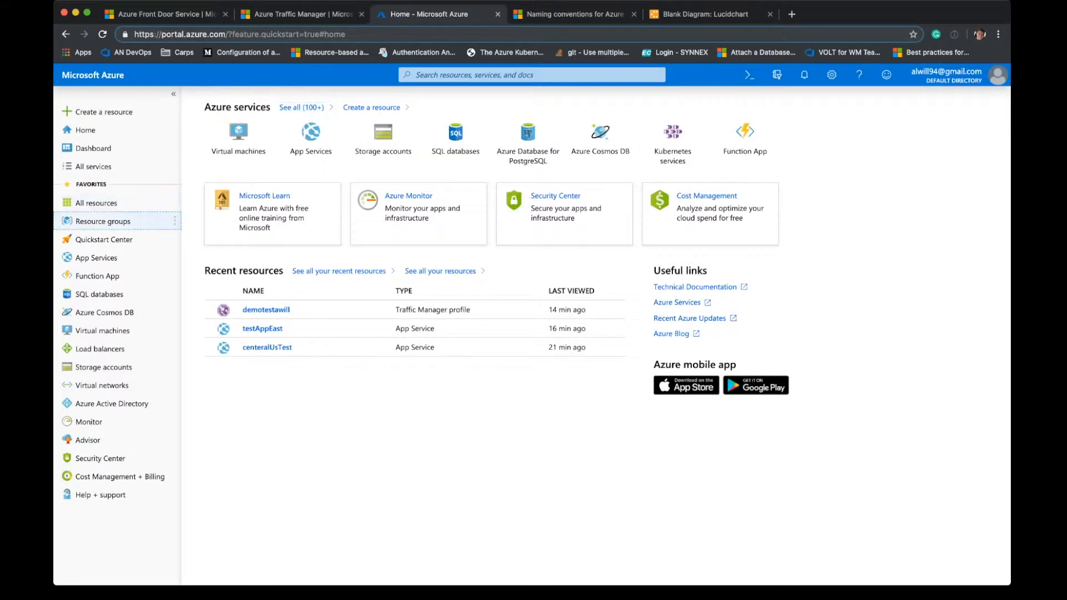
Open mycenteralapp from the appservicecenteral-dev-rg resource group and load its website in a new browser tab
left_click(103, 221)
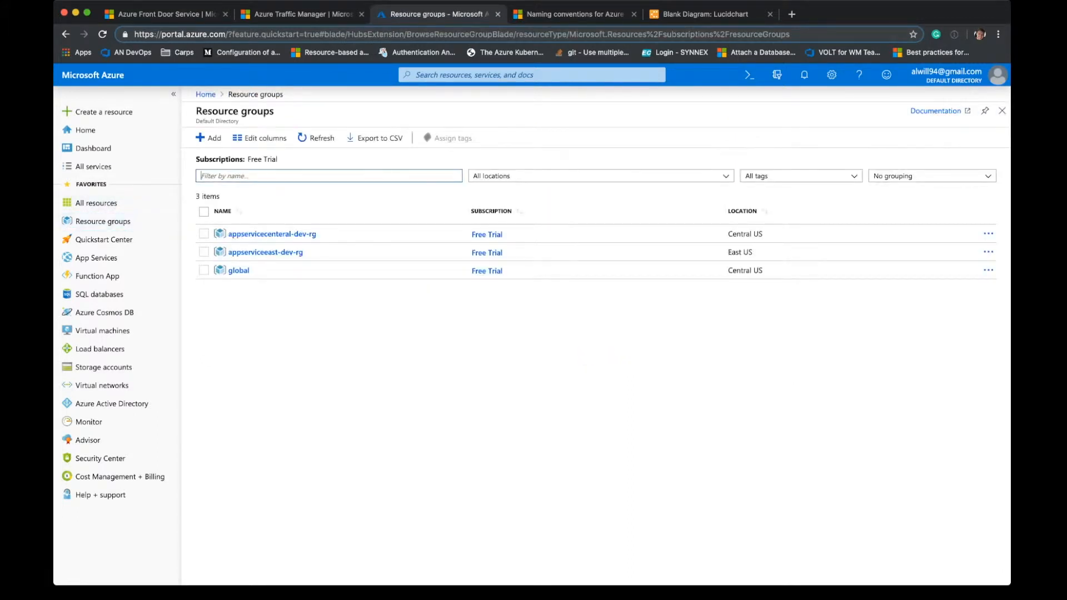
key("super+Tab")
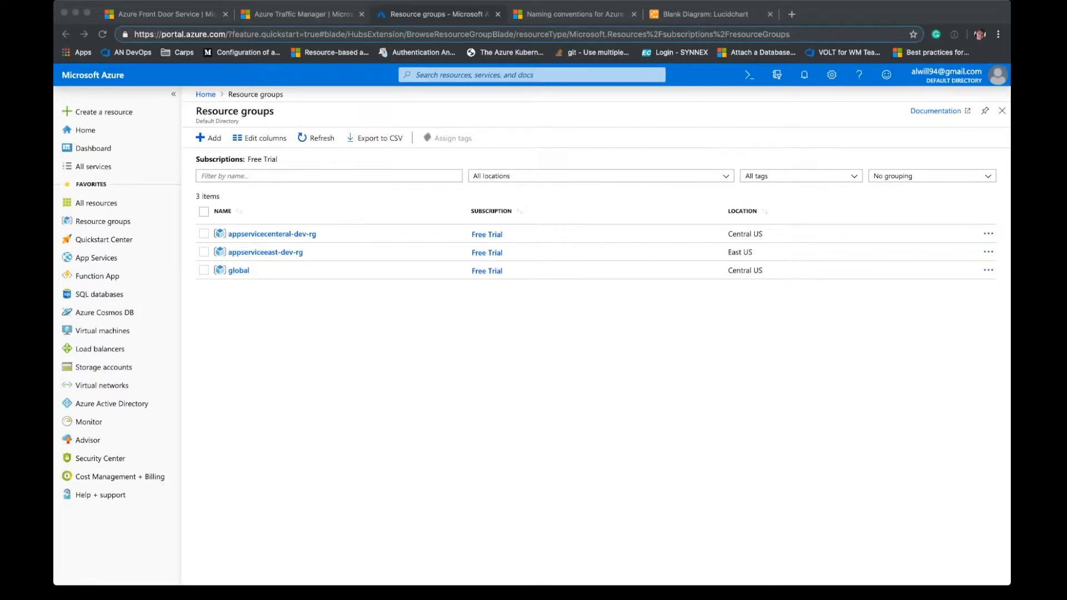
key("super+Tab")
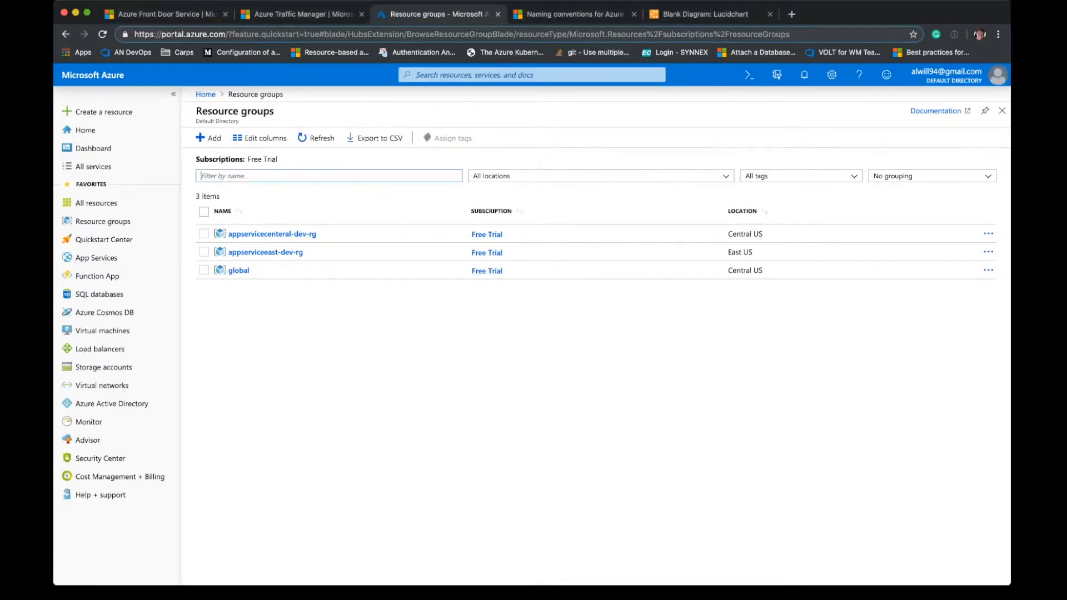
left_click(272, 234)
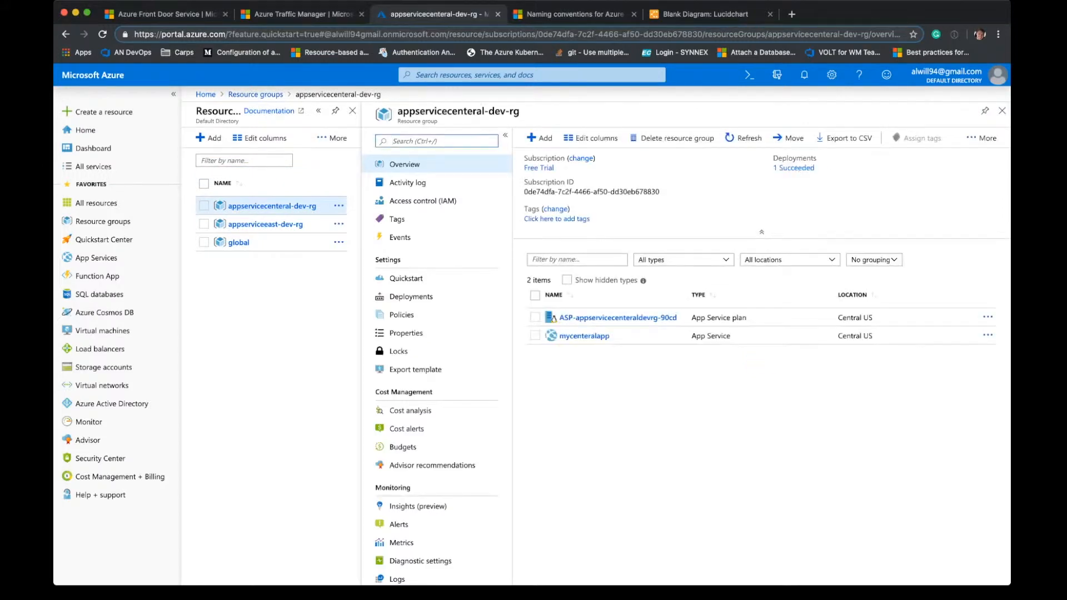
left_click(584, 336)
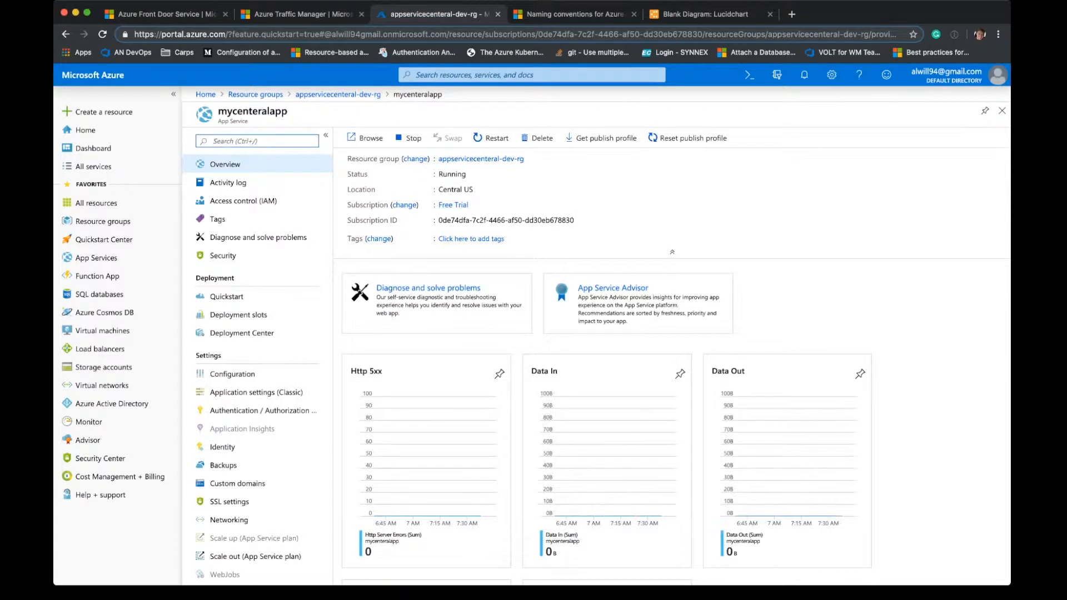
left_click(847, 159, "super")
key("ctrl+Tab")
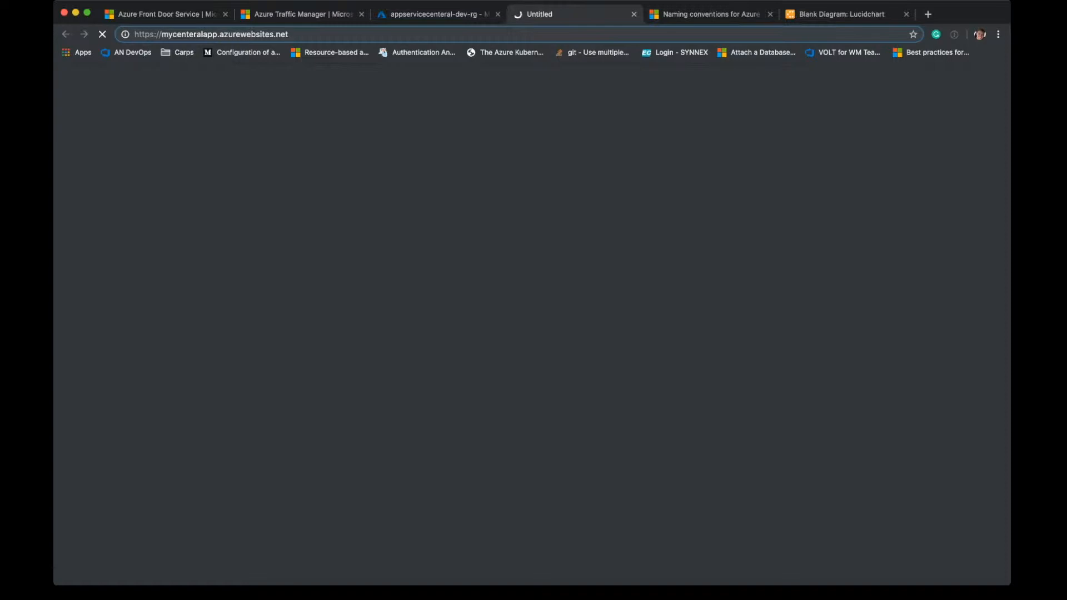
key("ctrl+shift+Tab")
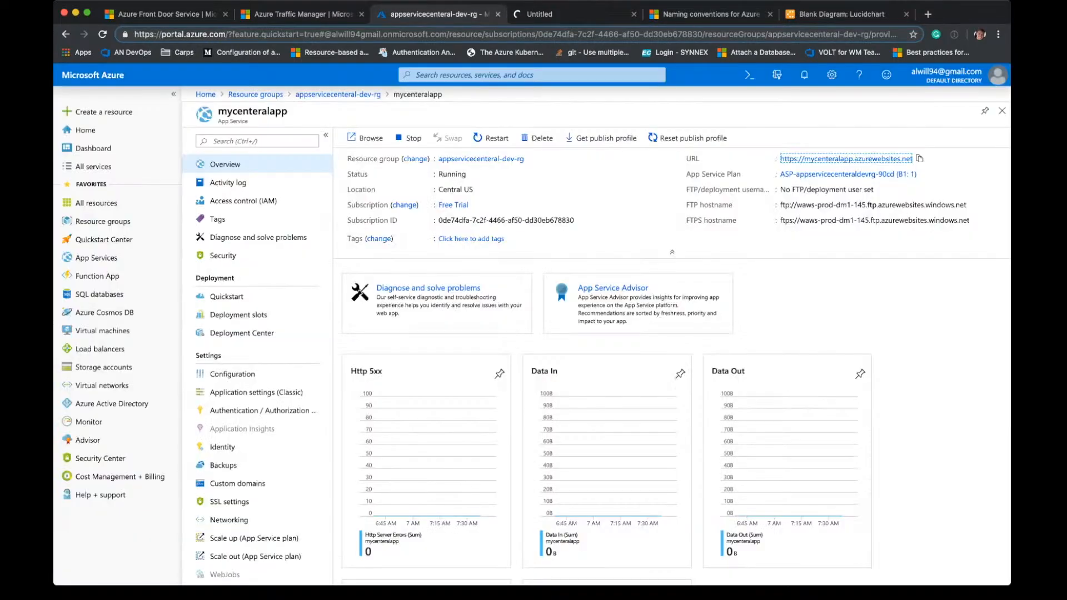
Open myeastapp from the appserviceeast-dev-rg resource group, load its website in a new browser tab, and check the mycenteralapp site
left_click(338, 94)
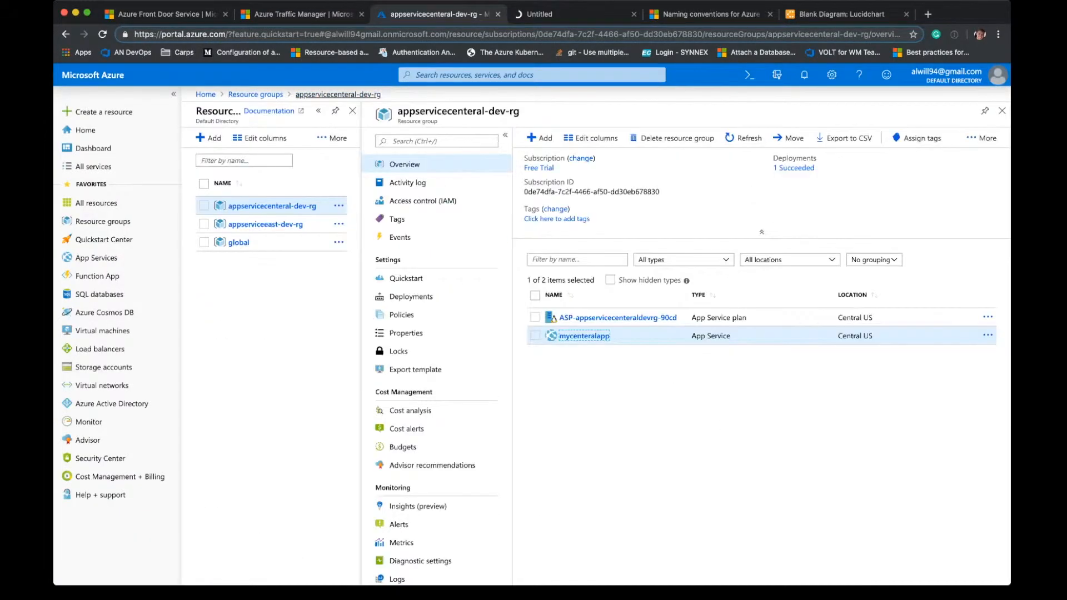
left_click(265, 224)
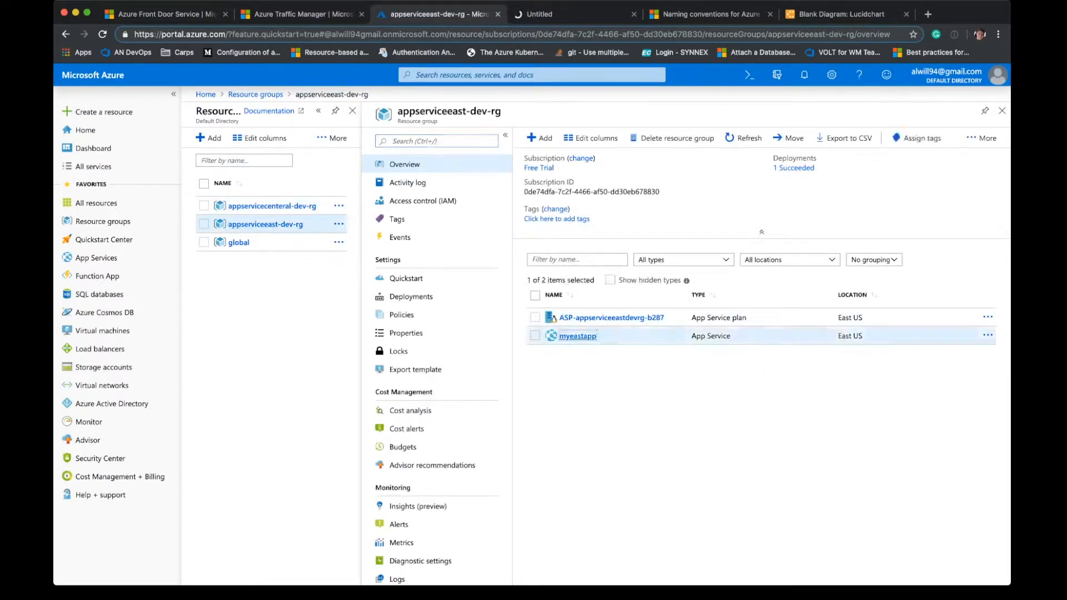
left_click(577, 336)
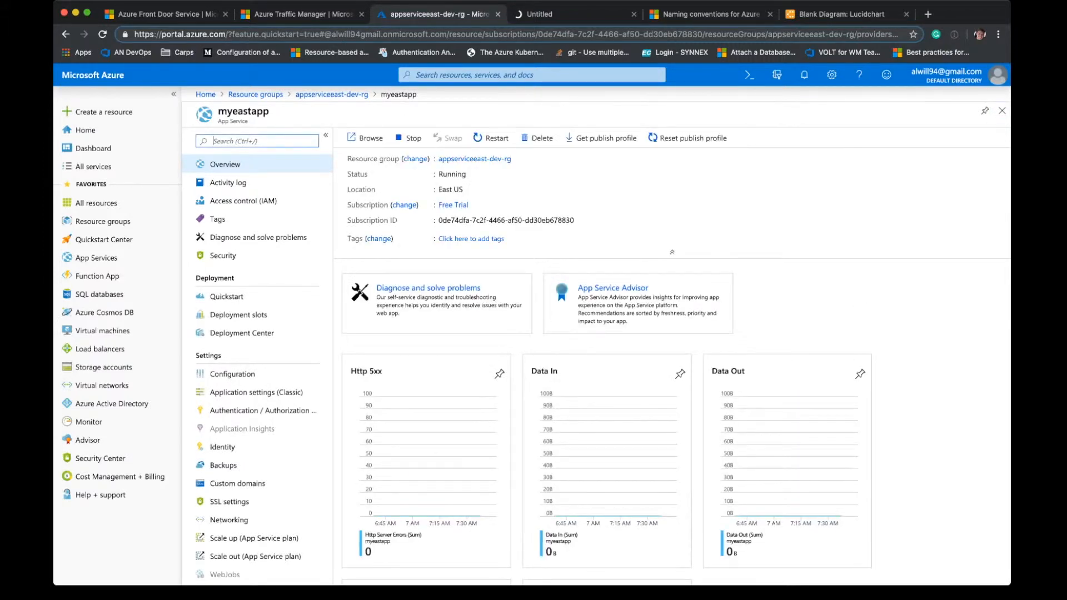
left_click(839, 158, "super")
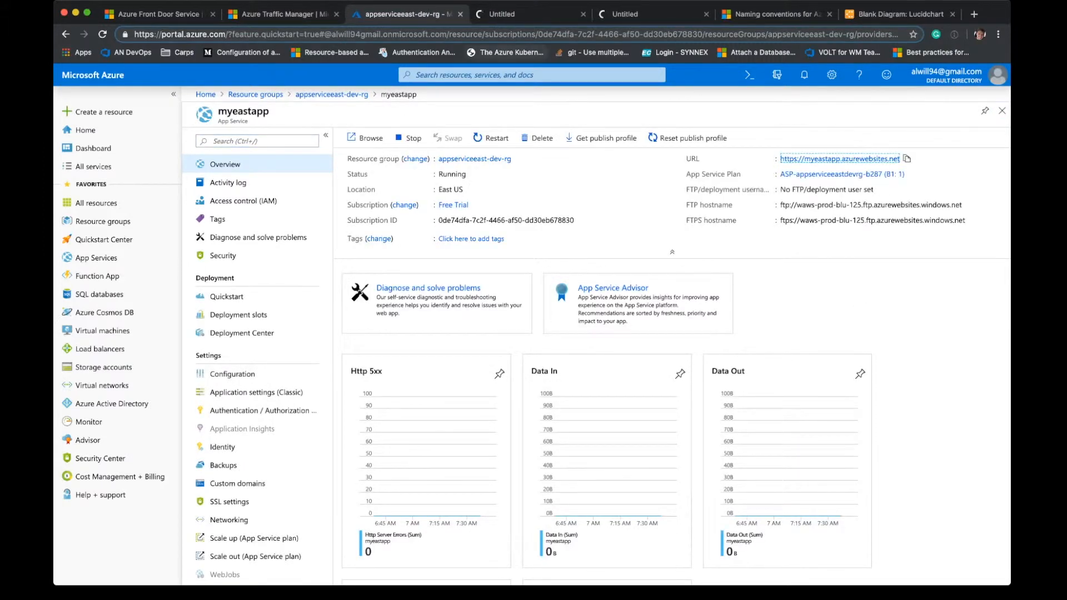
left_click(545, 15)
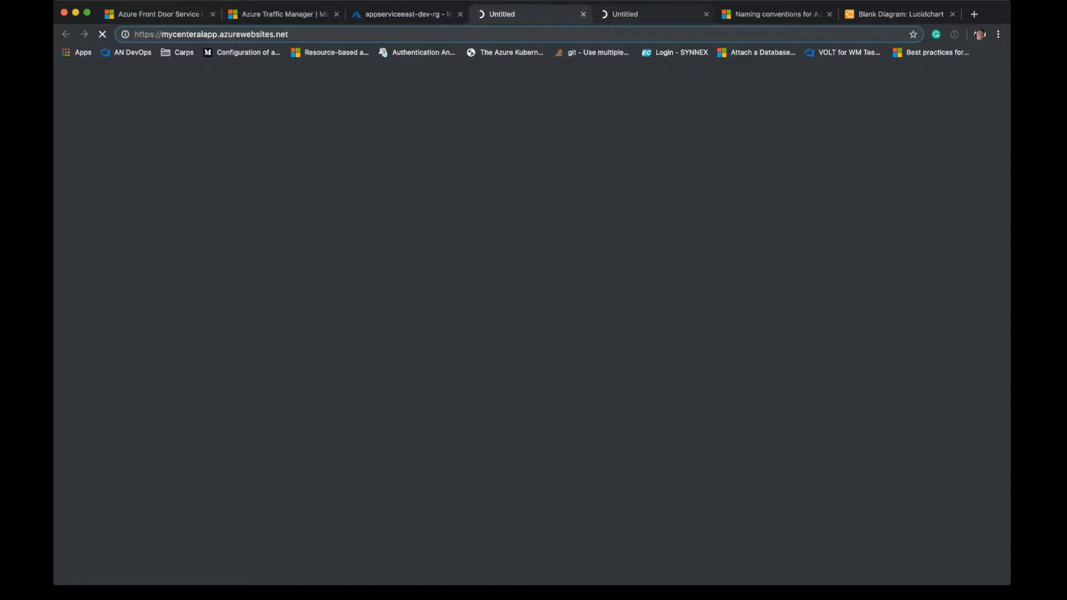
left_click(401, 15)
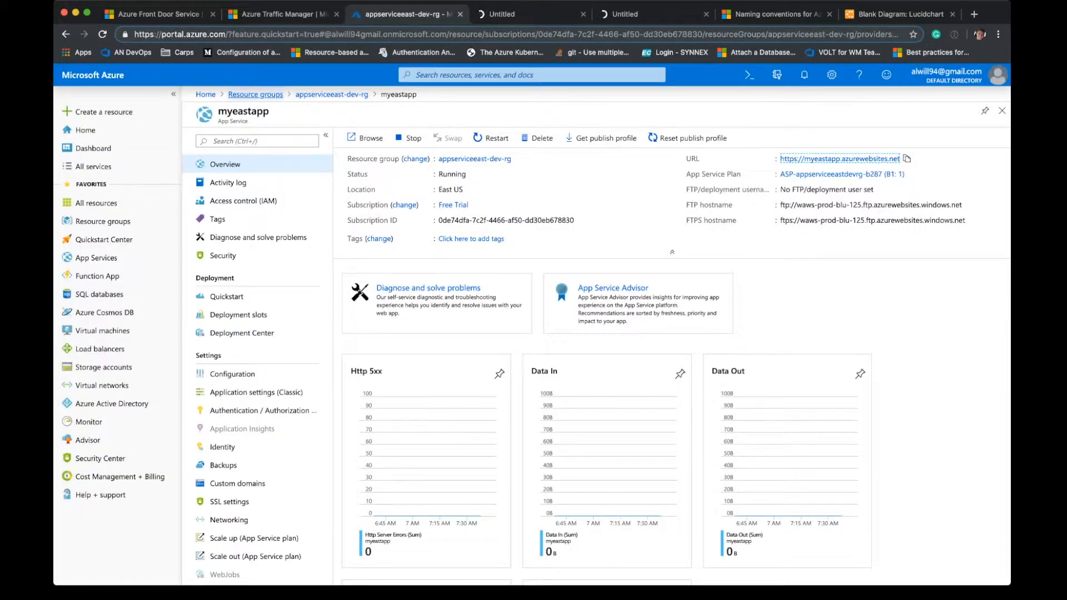
Open the awilltest Traffic Manager profile in the global resource group and show its endpoints
left_click(255, 94)
left_click(238, 271)
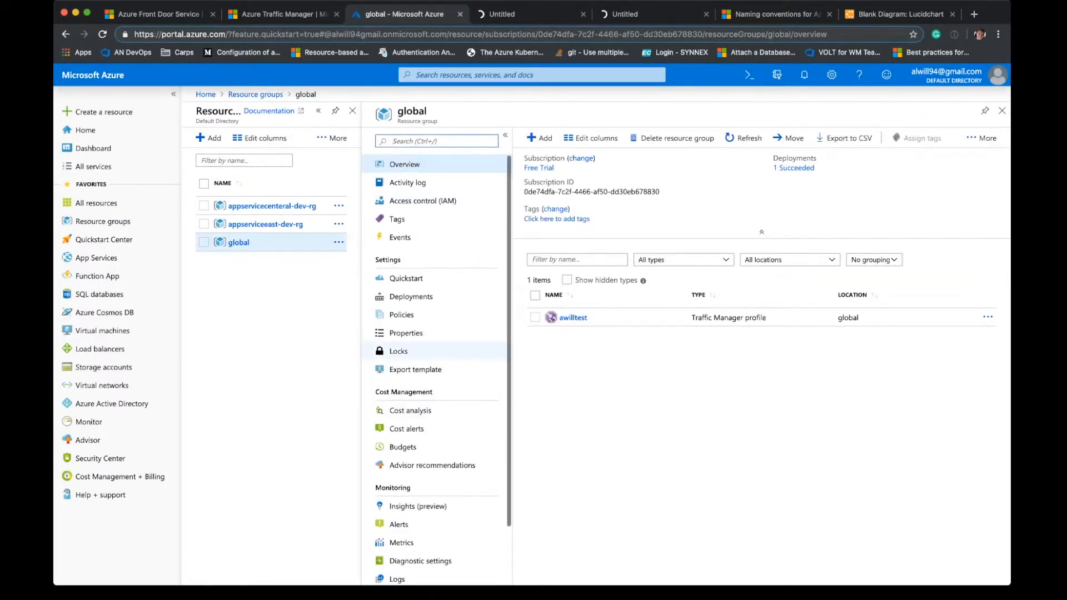
left_click(573, 318)
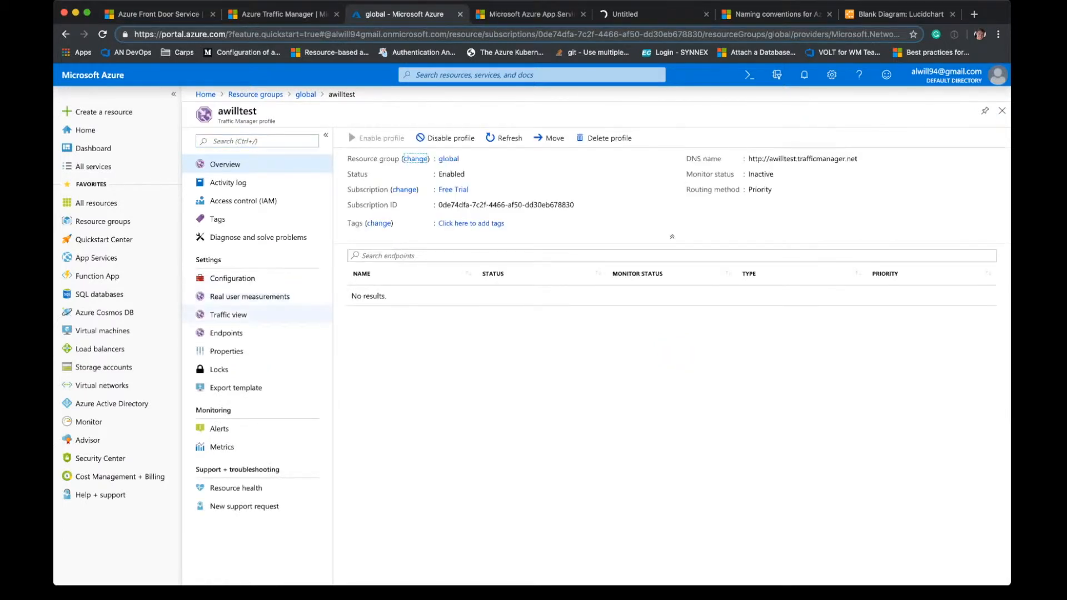
left_click(227, 332)
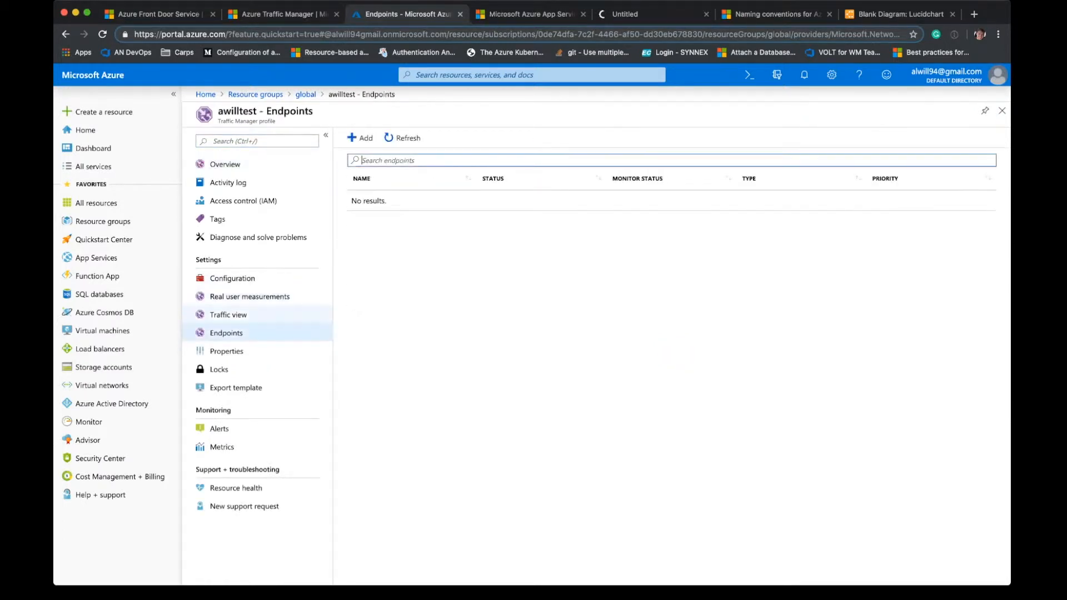
Start adding an Azure endpoint to the awilltest profile and name it Primary
left_click(360, 138)
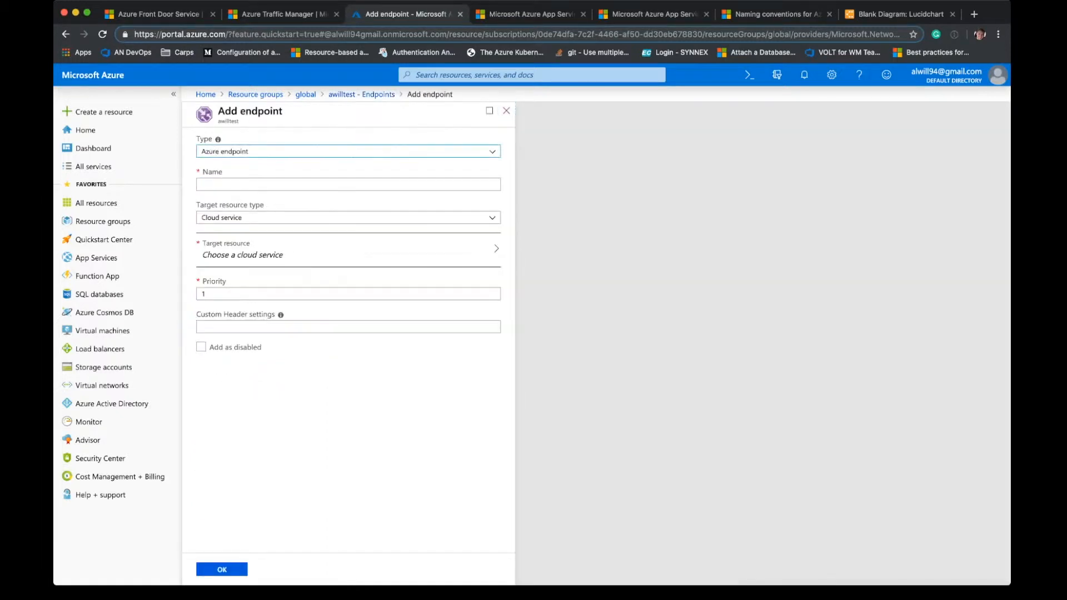
left_click(348, 185)
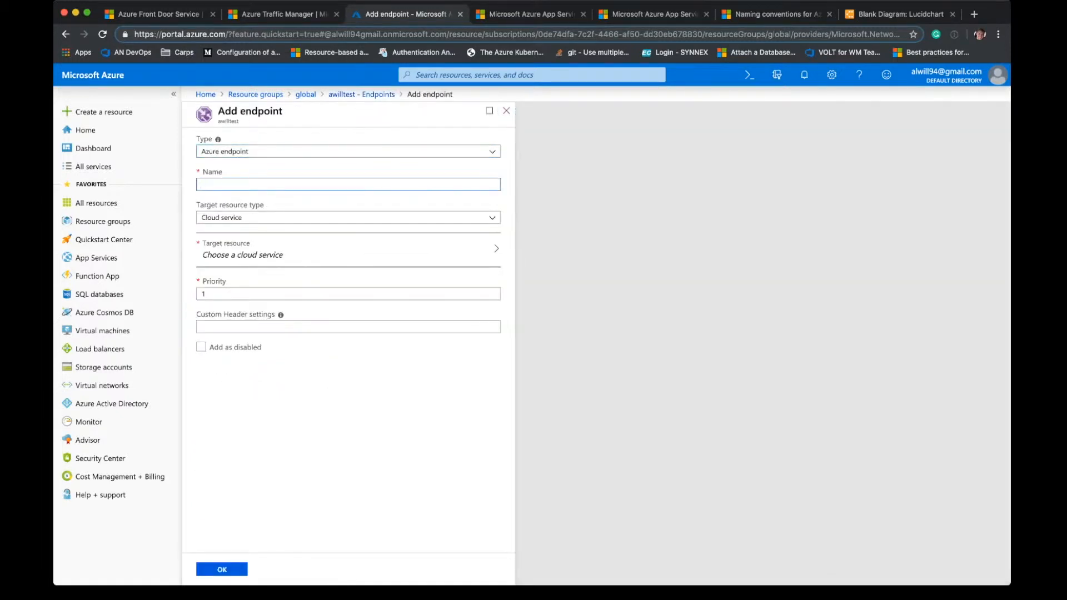
type("Cent")
key("BackSpace")
key("BackSpace")
key("BackSpace")
type("Primayry")
Set the Primary endpoint's target resource type to App Service, choose mycenteralapp as the target, and save the endpoint
left_click(345, 251)
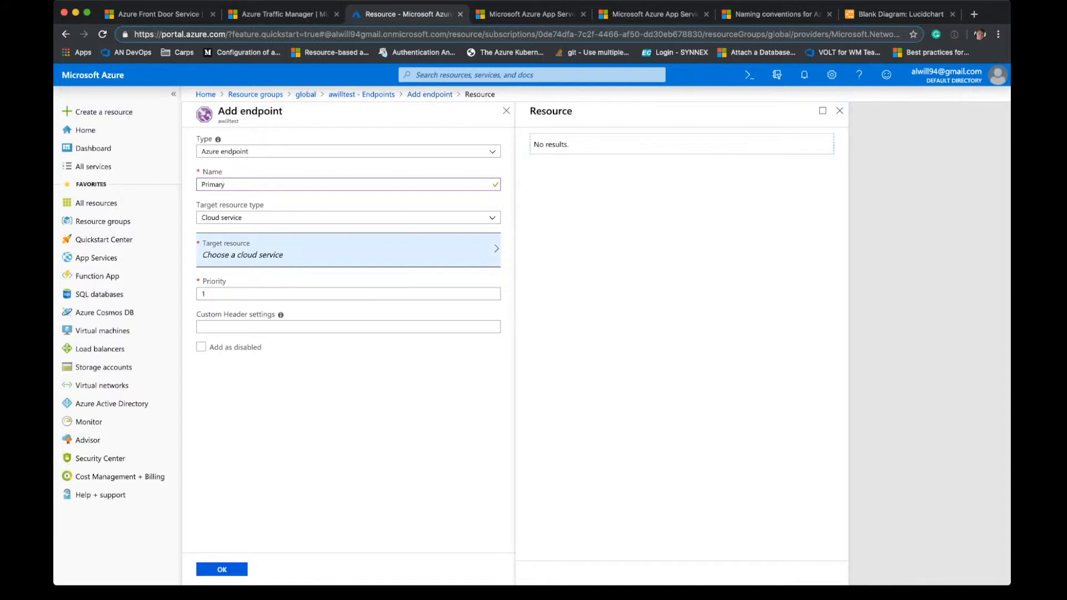
left_click(344, 217)
left_click(333, 245)
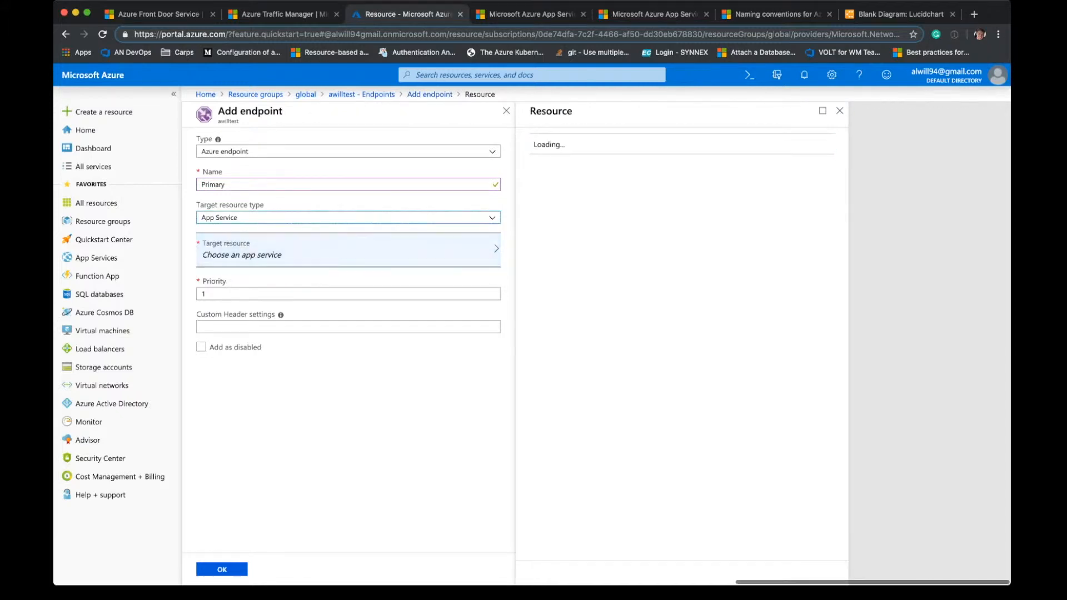
left_click(682, 149)
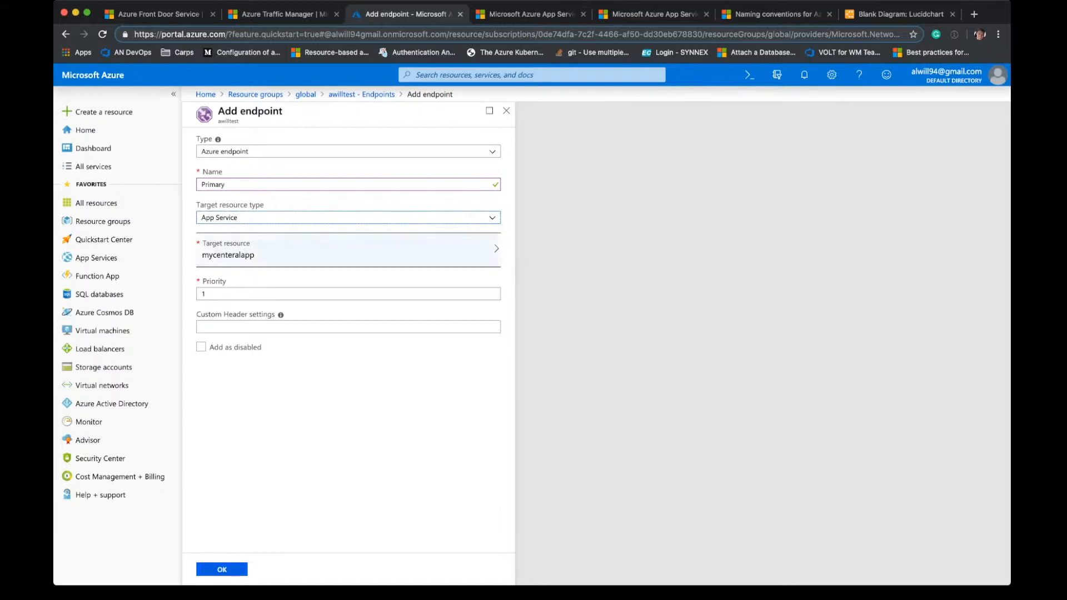
left_click(222, 570)
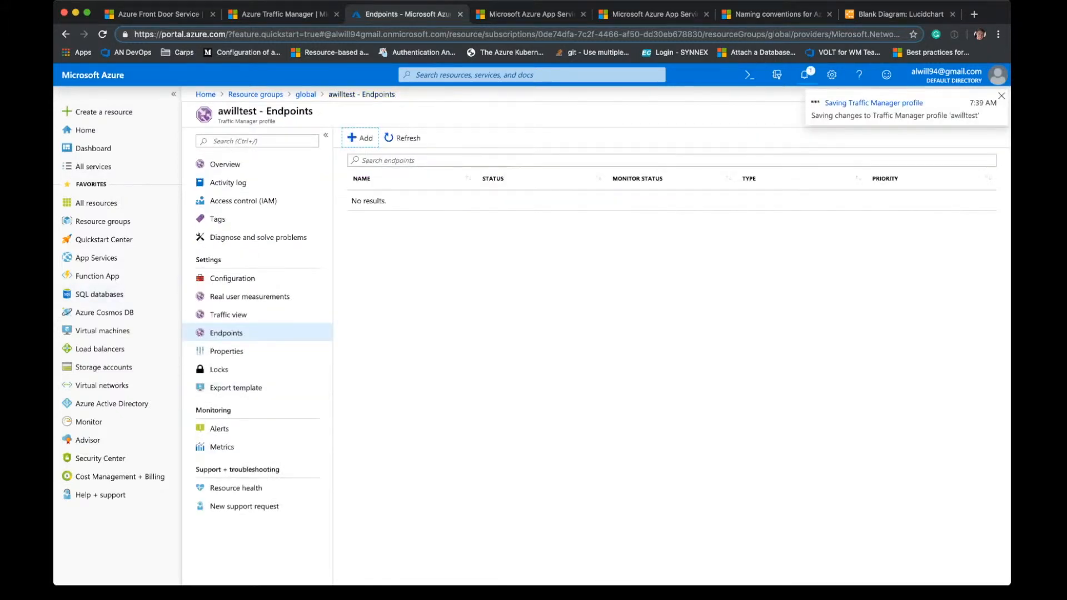
Add an Azure endpoint named Standby that targets the App Service myeastapp with priority 2
left_click(360, 138)
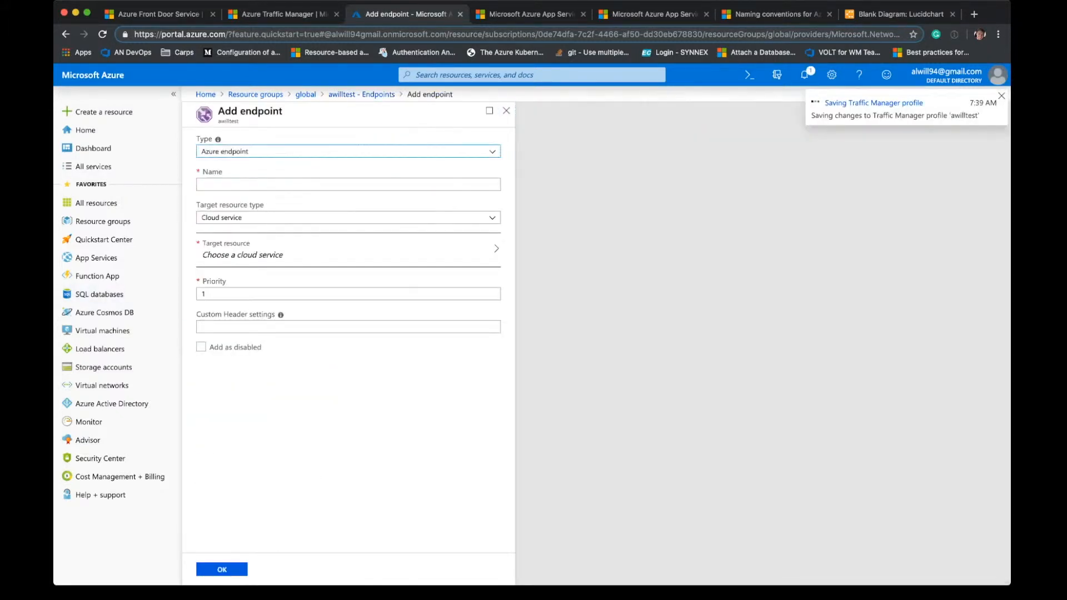
left_click(348, 184)
type("Standby")
left_click(348, 218)
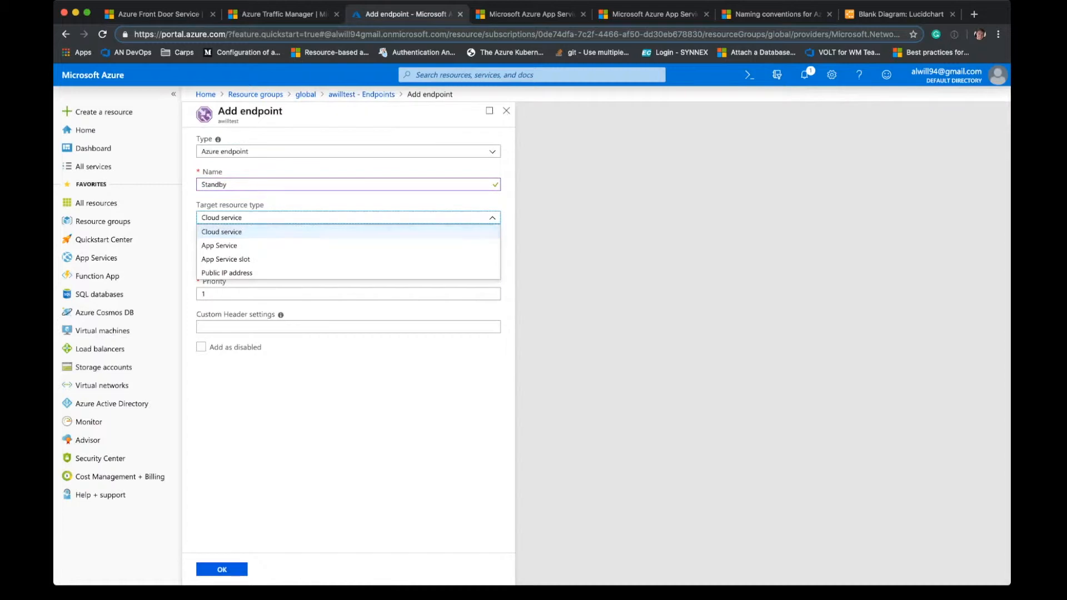
left_click(348, 246)
left_click(348, 249)
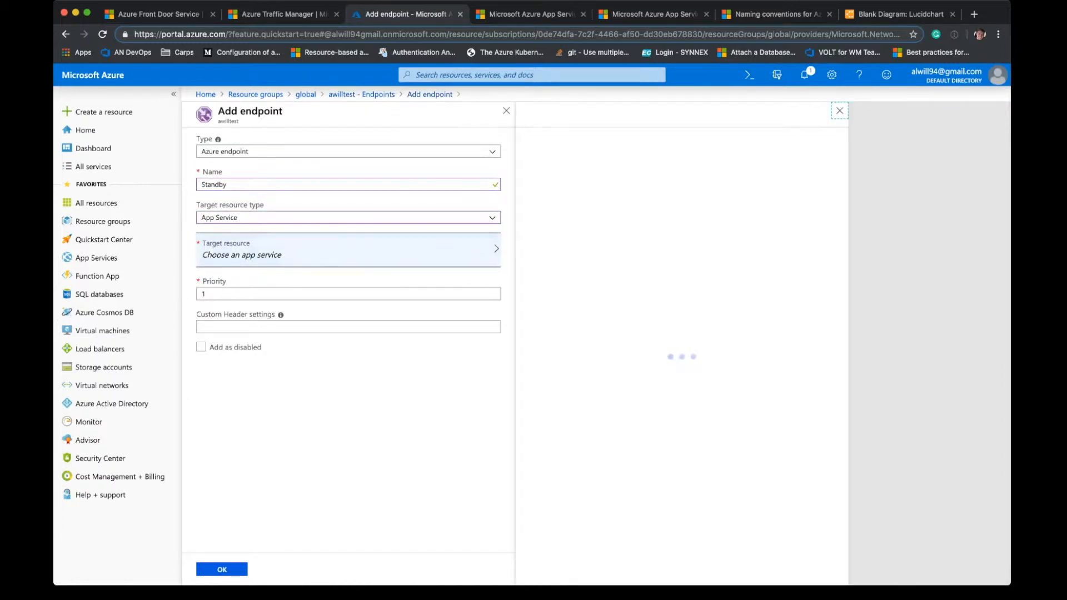
left_click(612, 181)
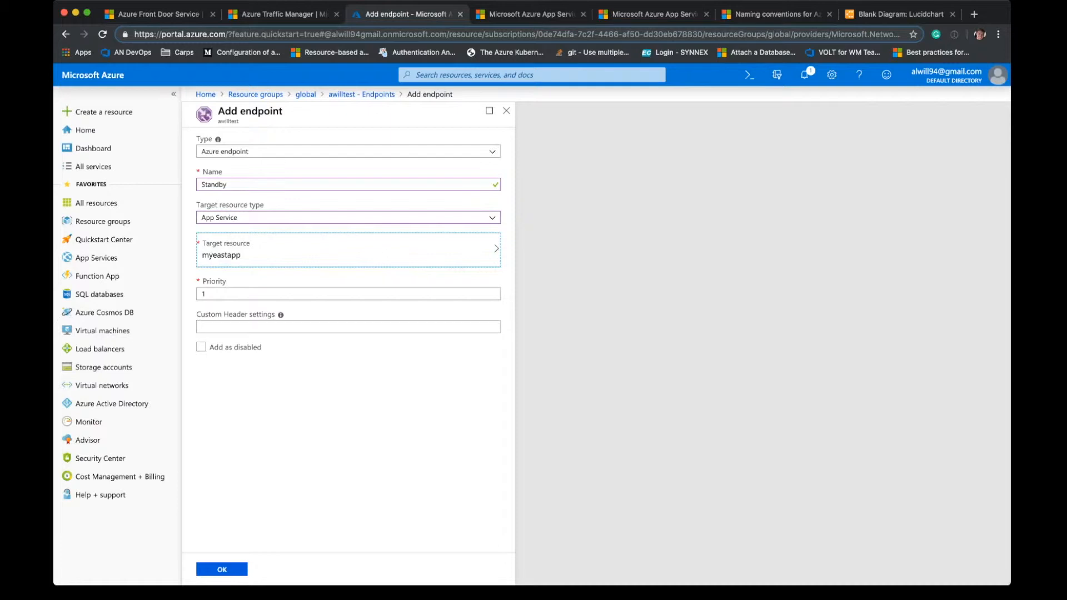
key("Tab")
type("2")
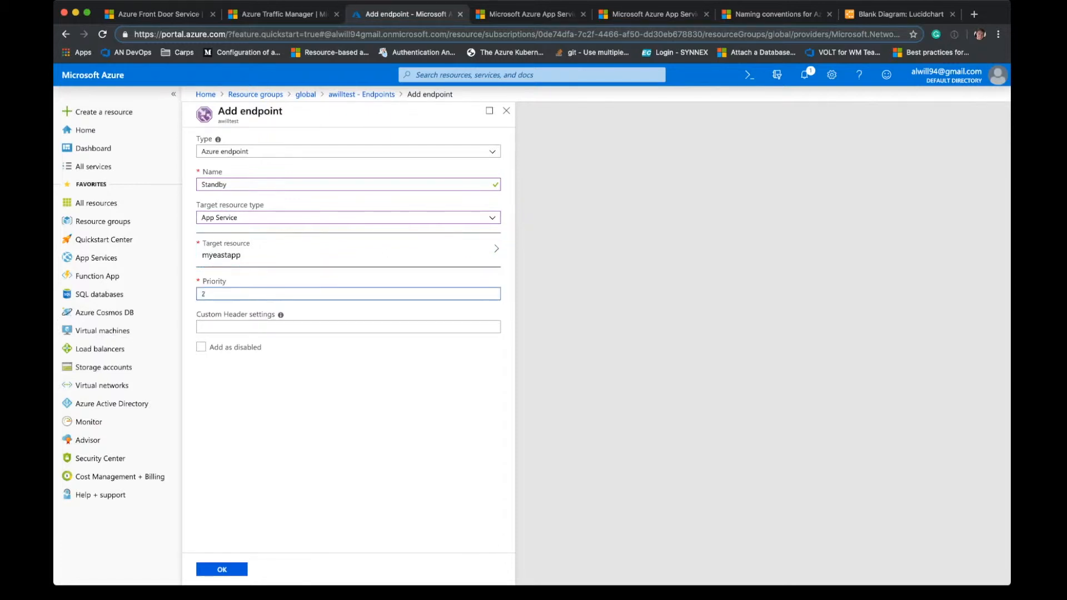
left_click(221, 570)
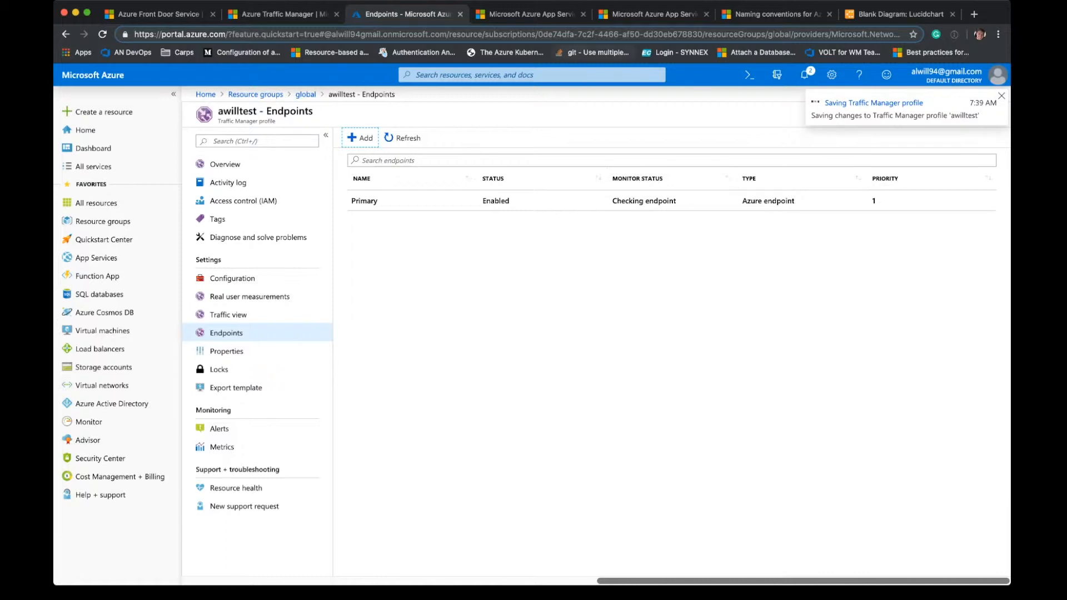
Check the mycenteralapp and myeastapp websites and close both of their browser tabs
left_click(550, 14)
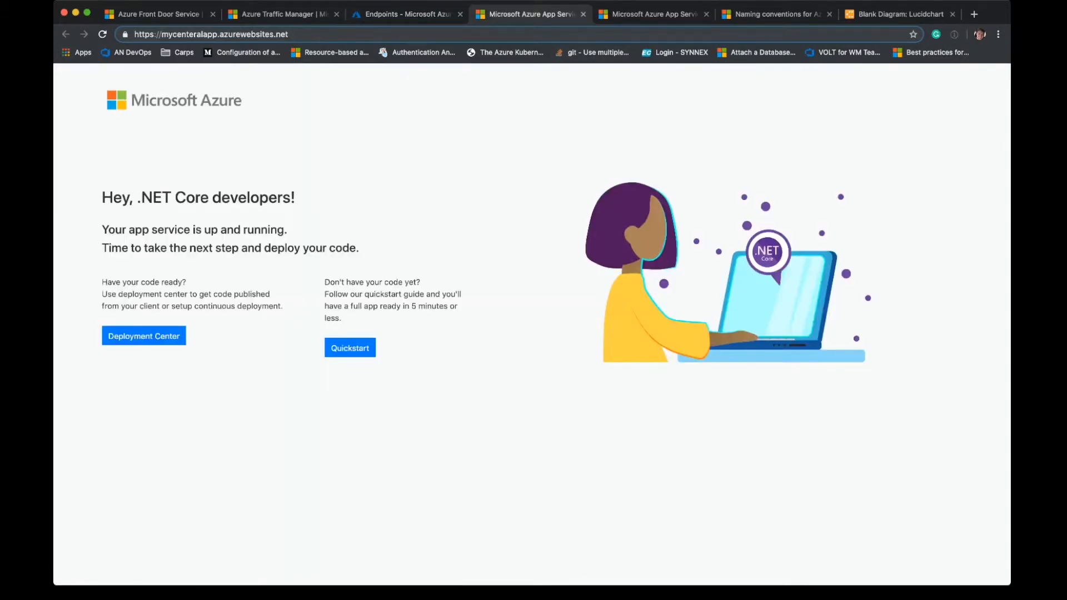
key("ctrl+Tab")
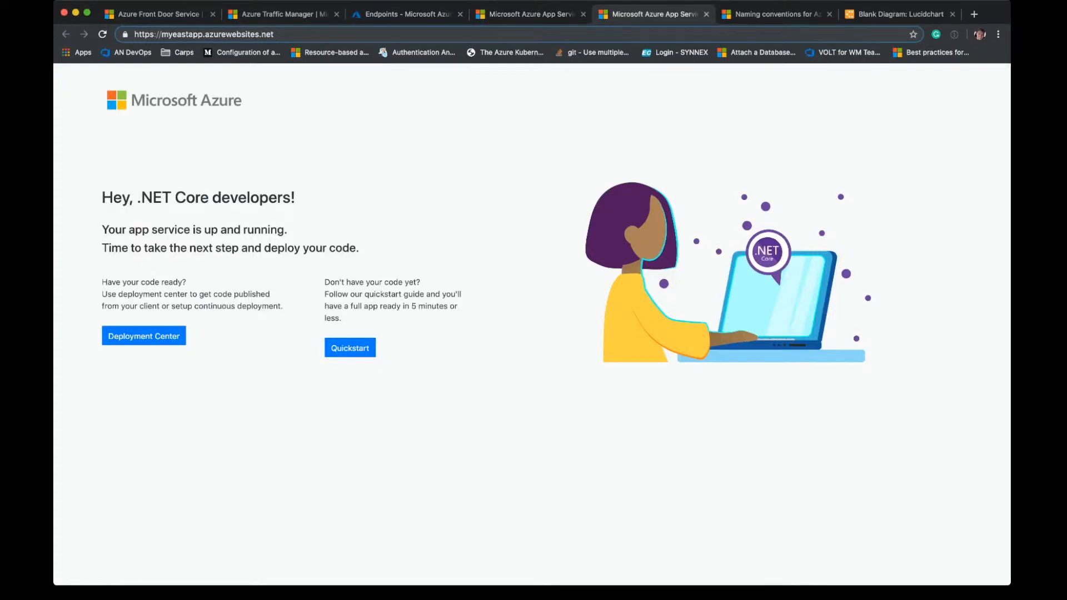
left_click(583, 13)
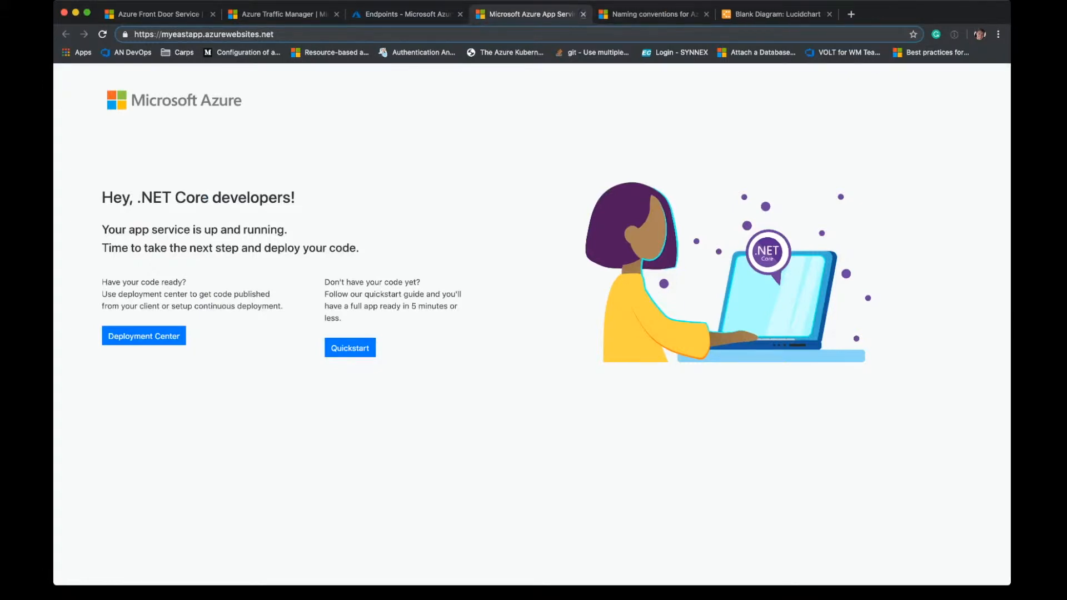
left_click(583, 13)
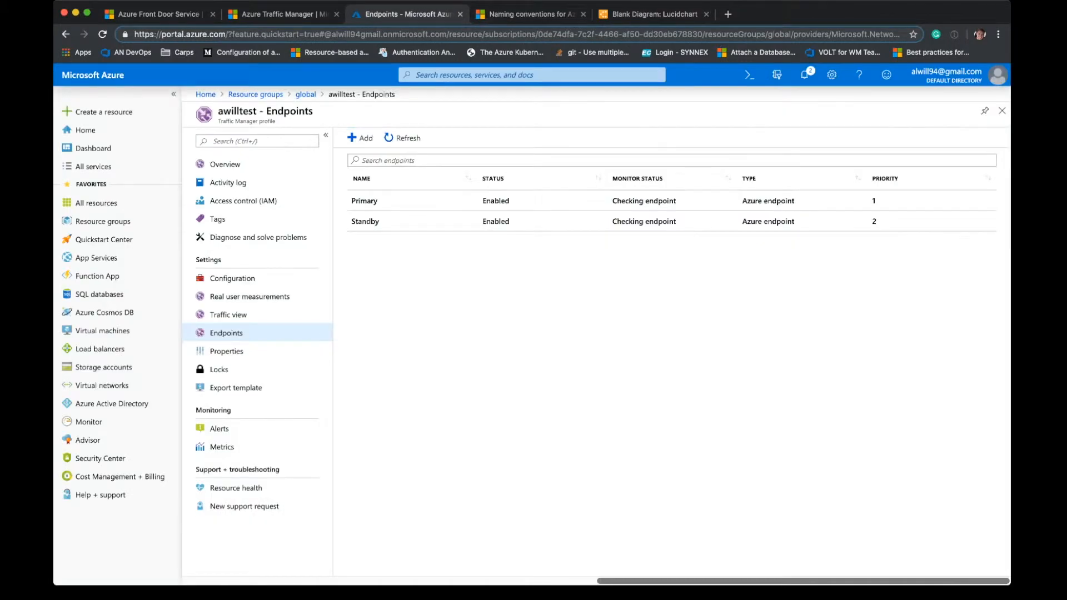
Copy the awilltest profile's DNS name from its overview and load it in a new browser tab
left_click(225, 164)
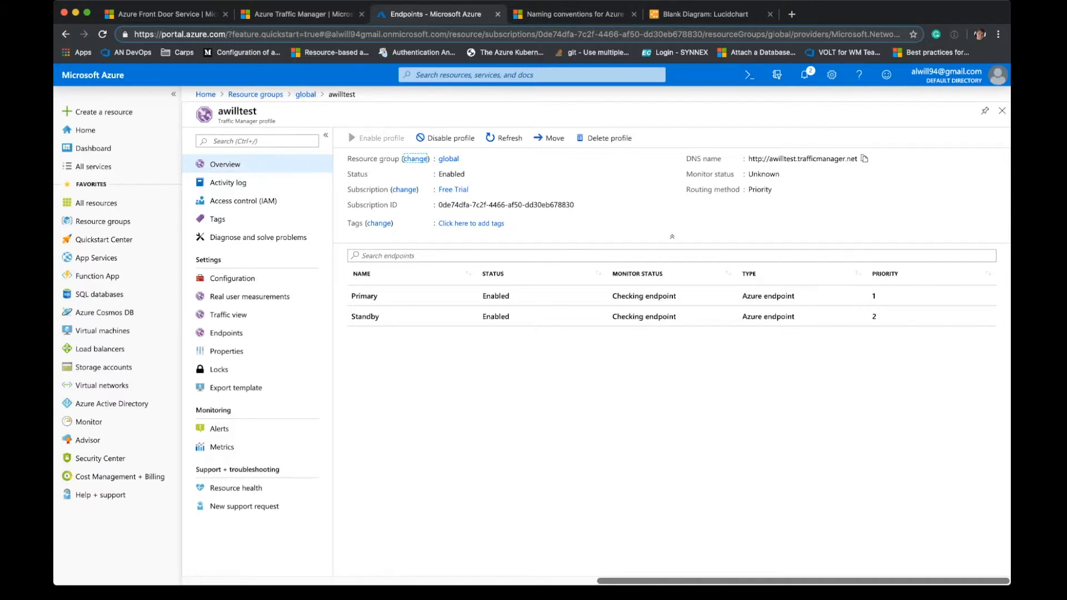
left_click(865, 158)
key("super+t")
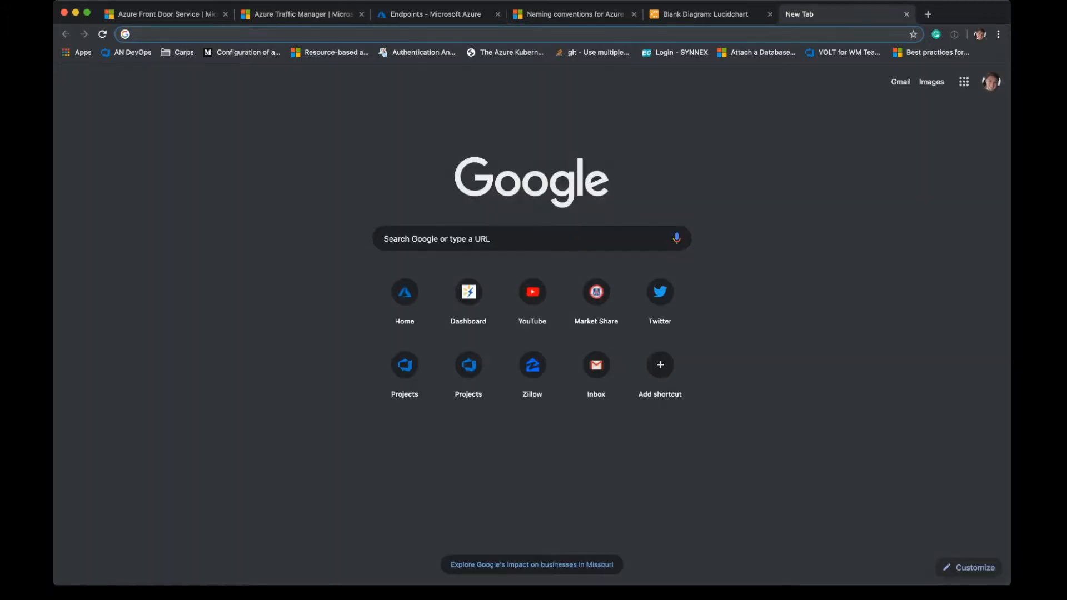
key("super+v")
key("Return")
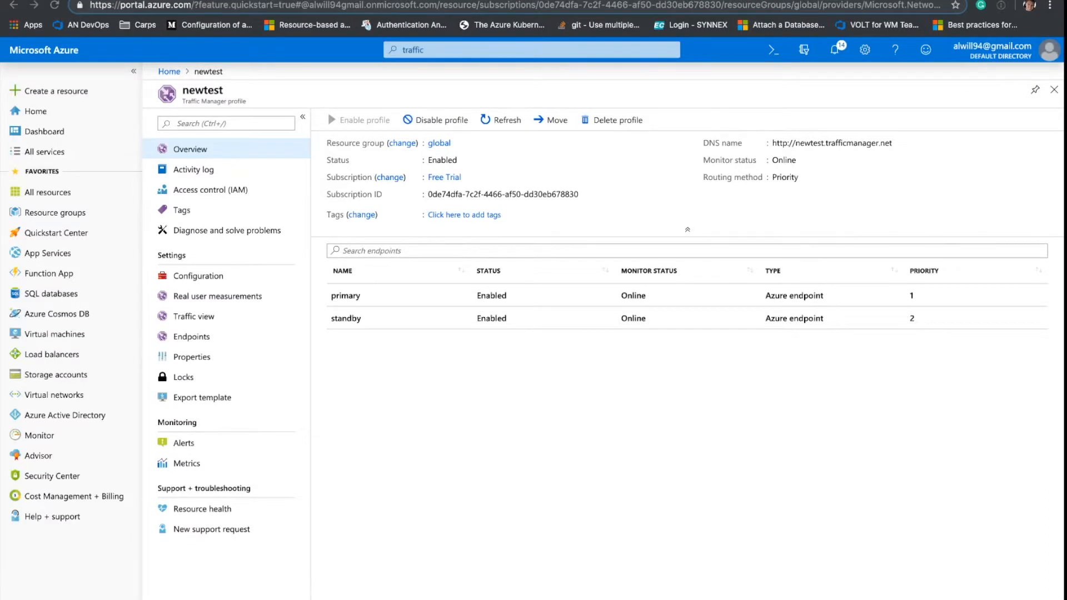
Examine the target resources and priorities of the newtest profile's primary and standby endpoints
left_click(191, 336)
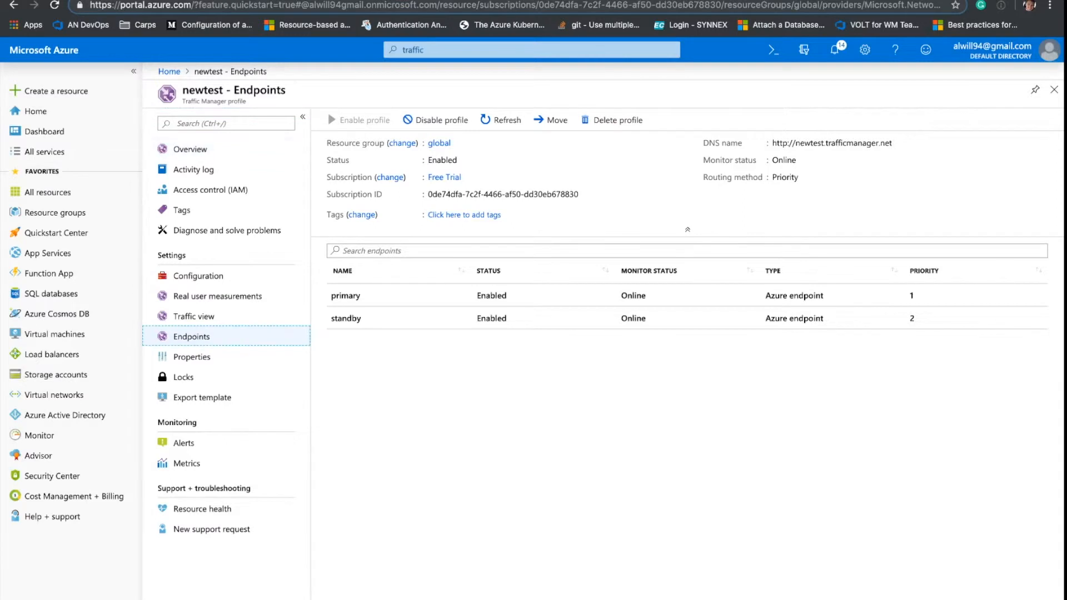
left_click(345, 190)
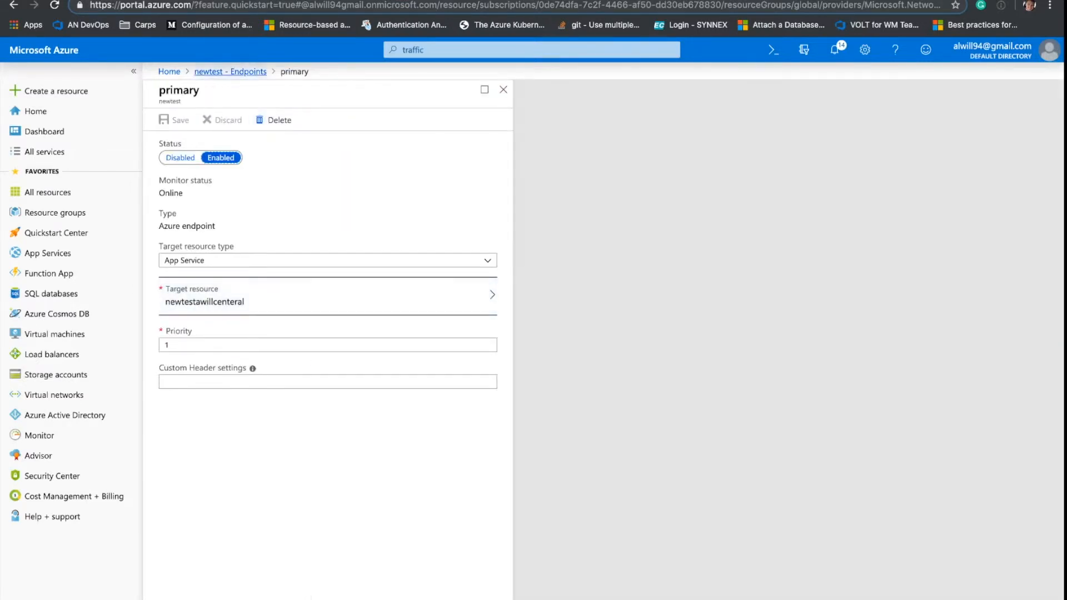
left_click(231, 71)
left_click(345, 213)
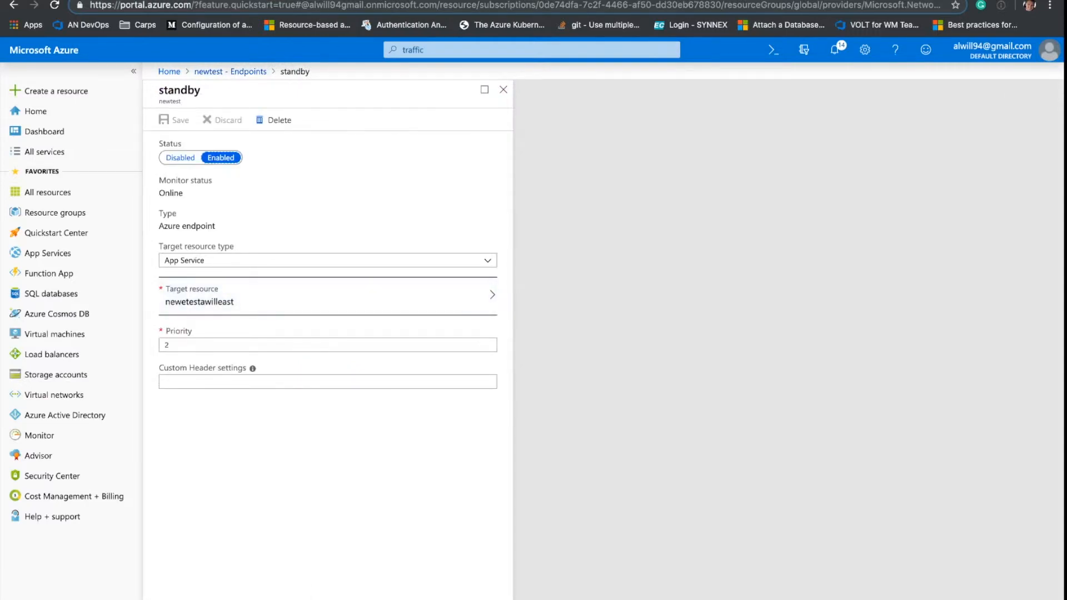
Reopen the newtest profile, load its DNS name in a new browser tab, examine the page text, and close the tab
left_click(169, 71)
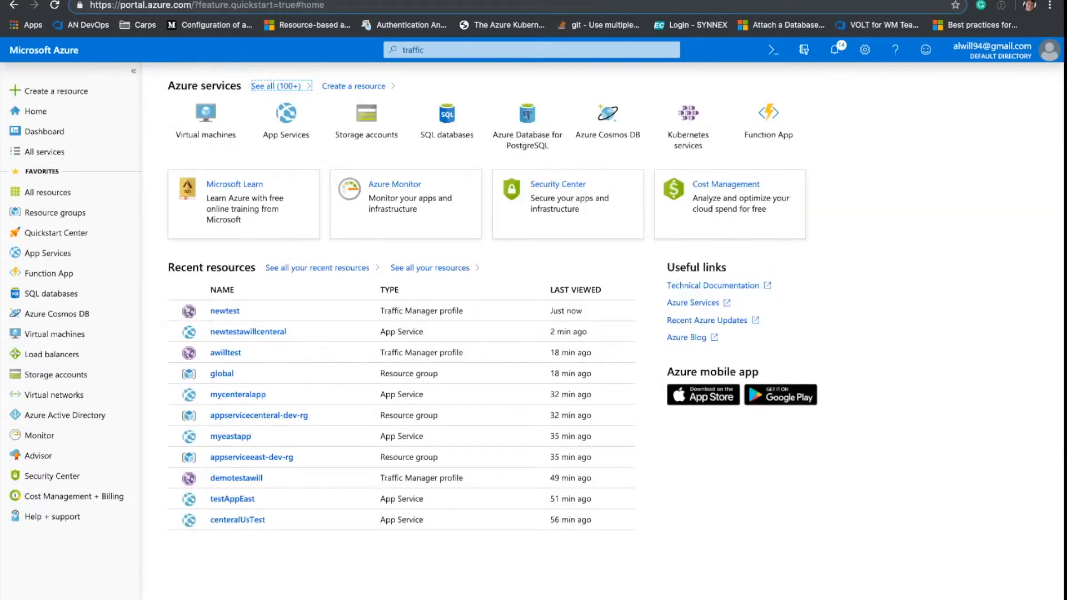
left_click(225, 310)
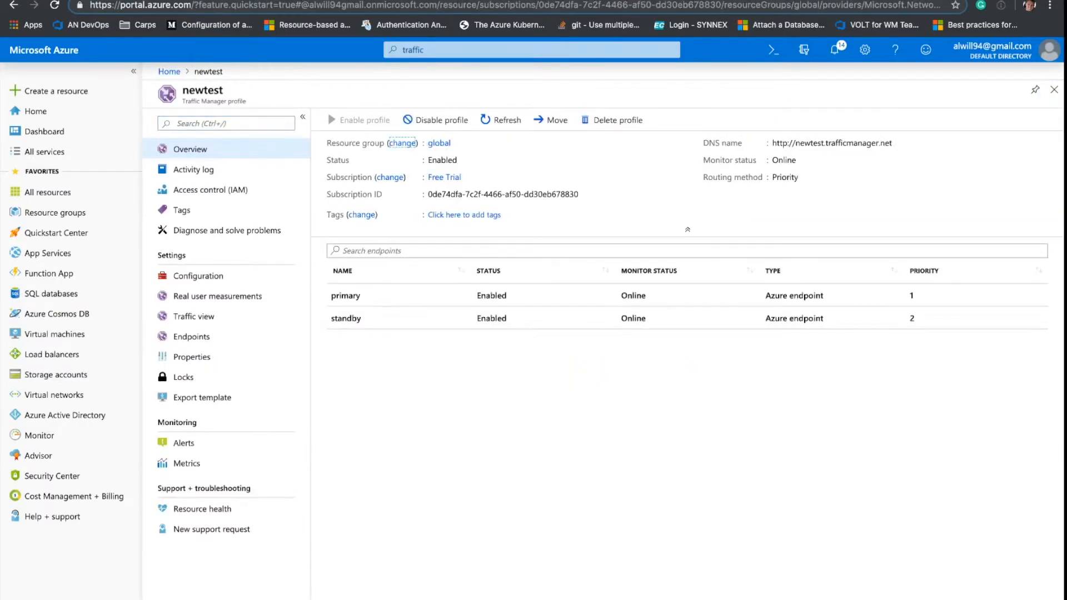
left_click(900, 143)
key("ctrl+t")
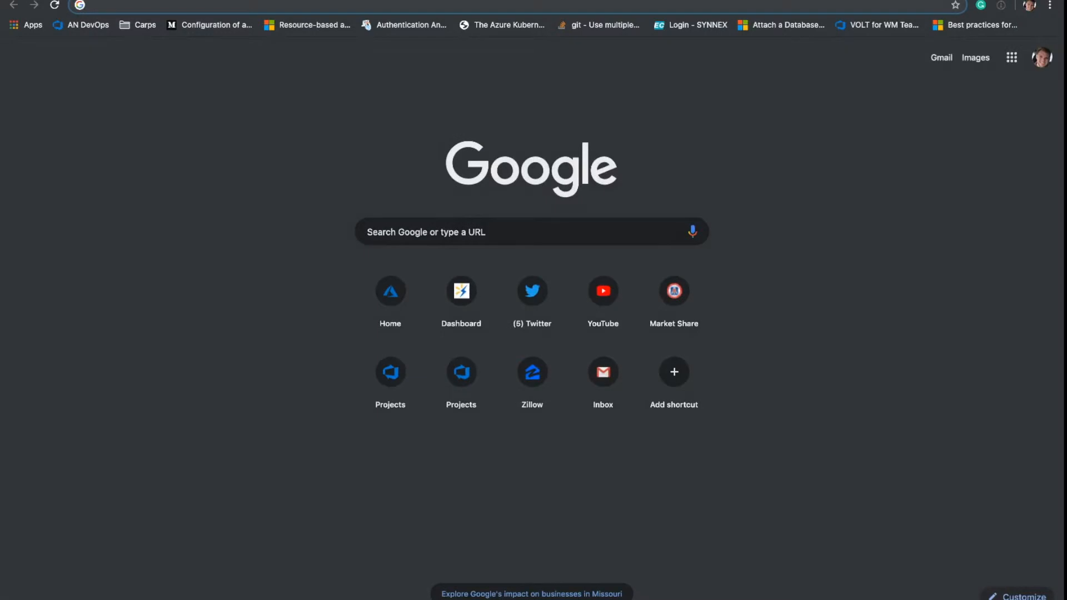
key("ctrl+v")
key("Return")
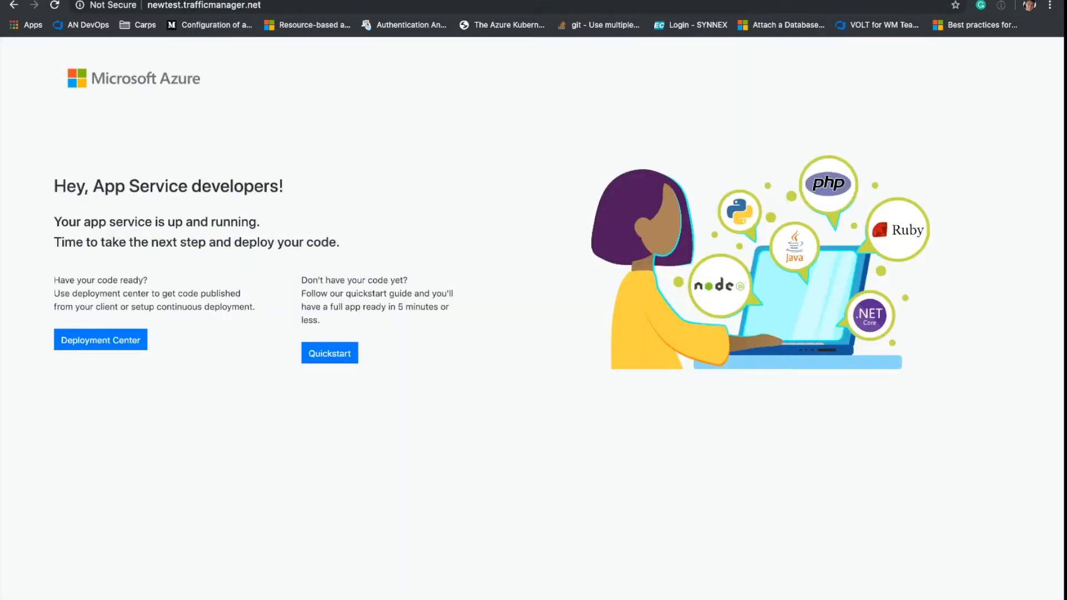
left_click_drag(323, 320, 64, 206)
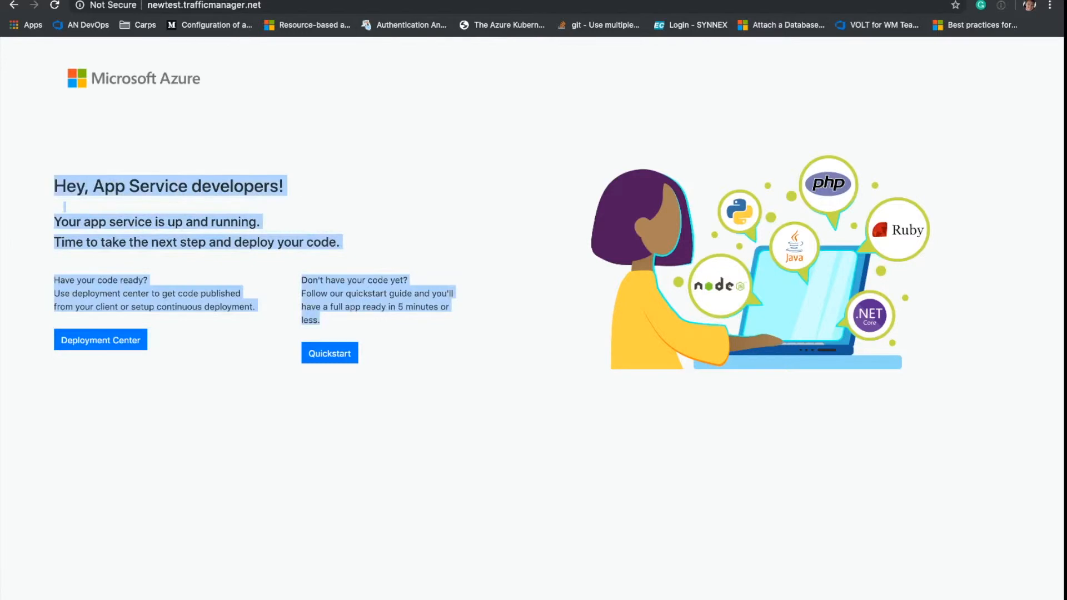
key("ctrl+w")
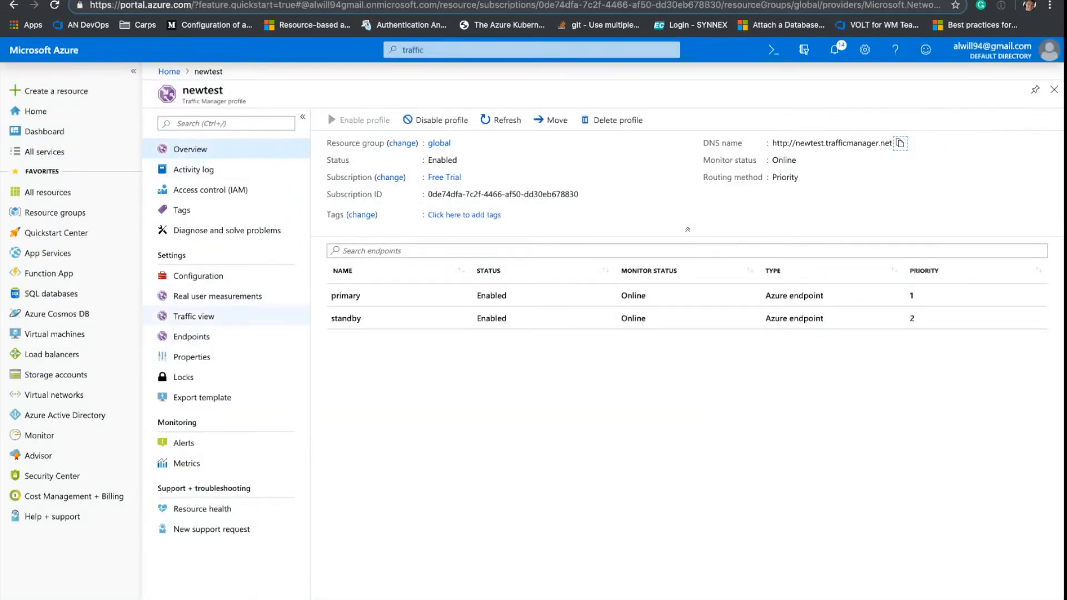
Disable the primary endpoint of the newtest profile, save the change, and return to the profile's overview
left_click(192, 336)
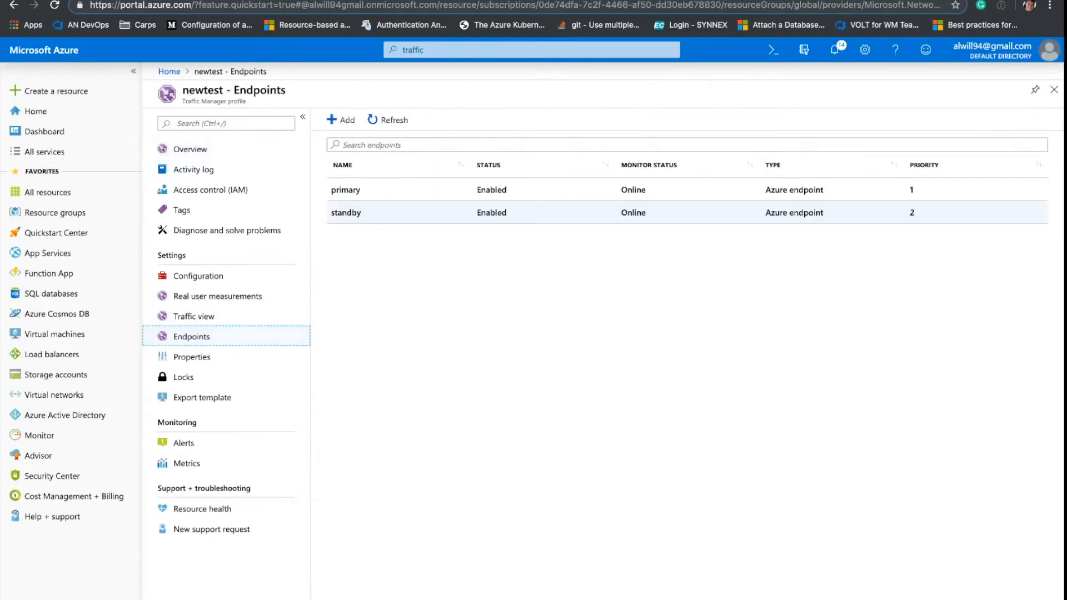
left_click(342, 189)
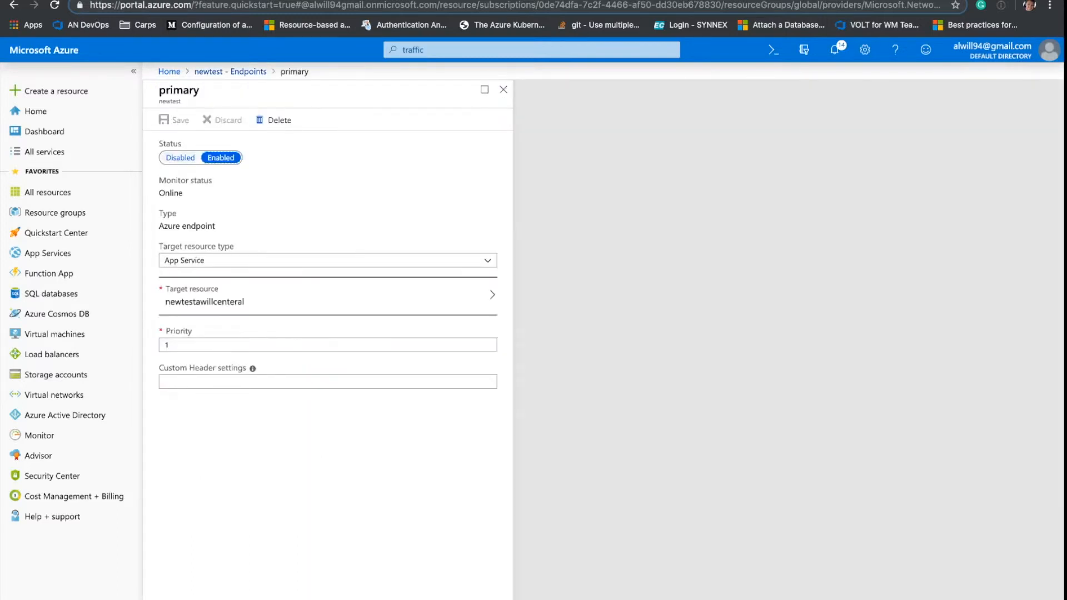
left_click(180, 157)
left_click(174, 120)
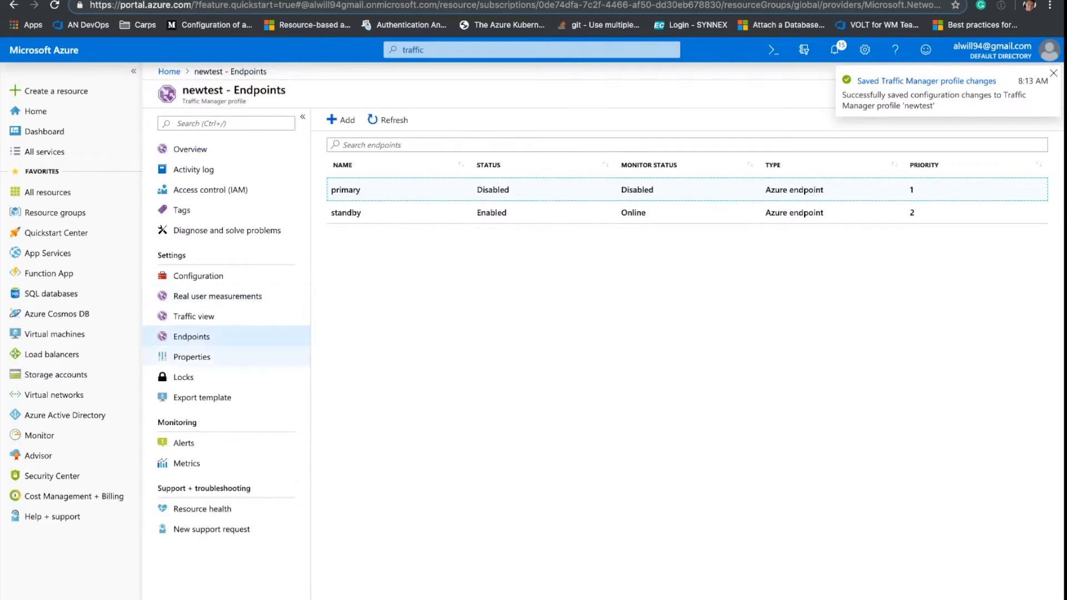
left_click(190, 149)
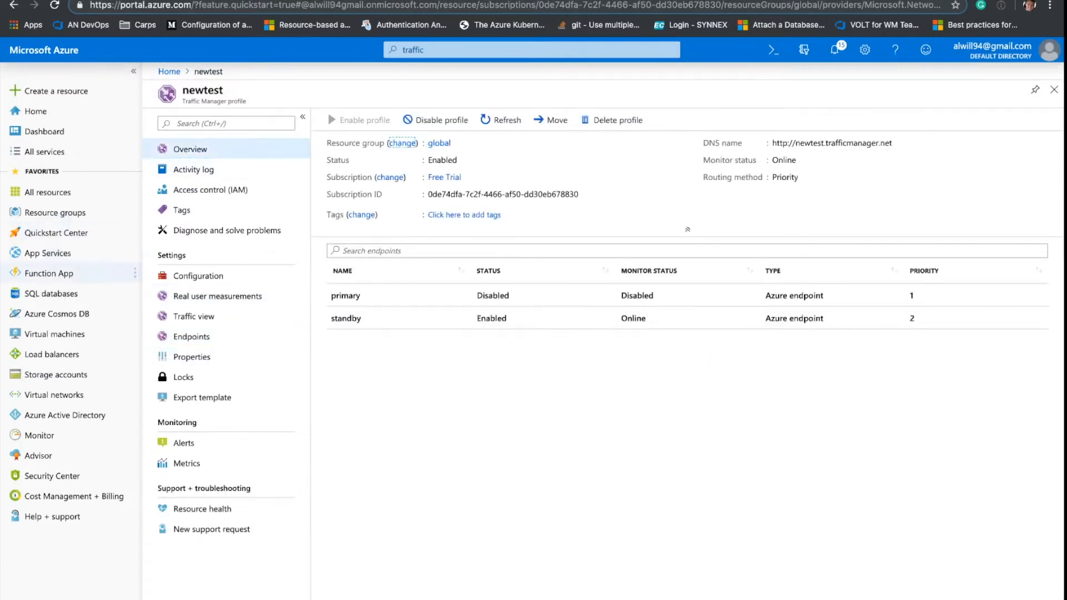
Check the web apps' statuses in the App Services list and the primary endpoint's status in the newtest profile
left_click(47, 253)
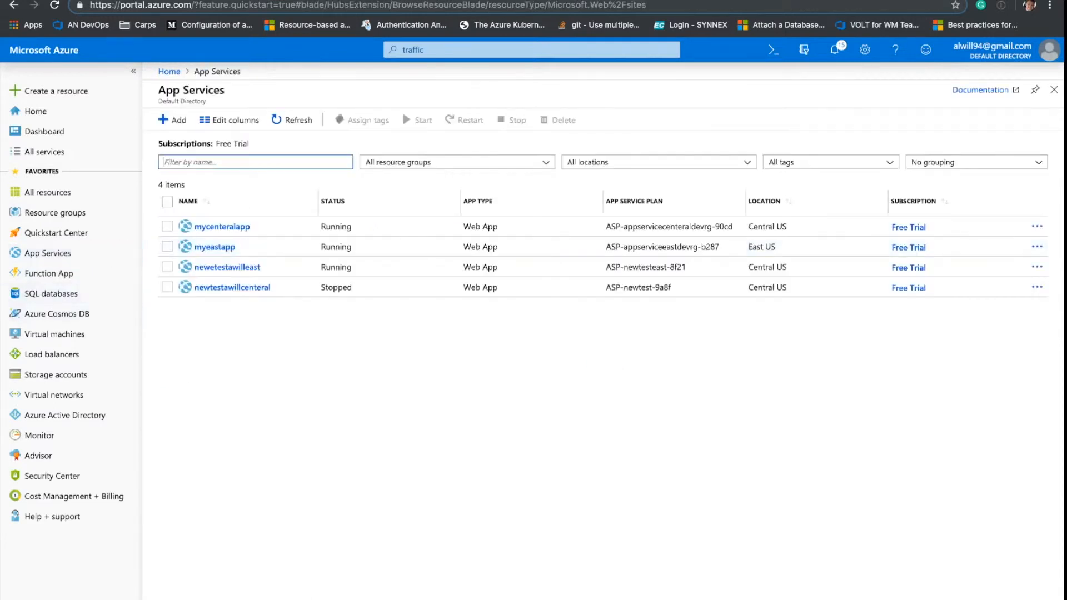
key("alt+Left")
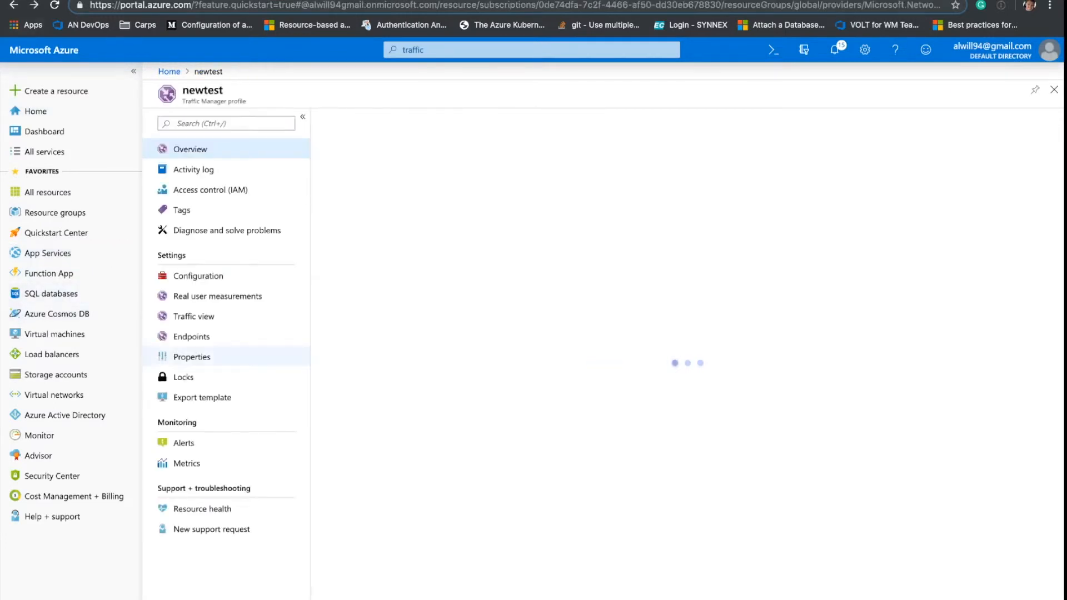
double_click(493, 295)
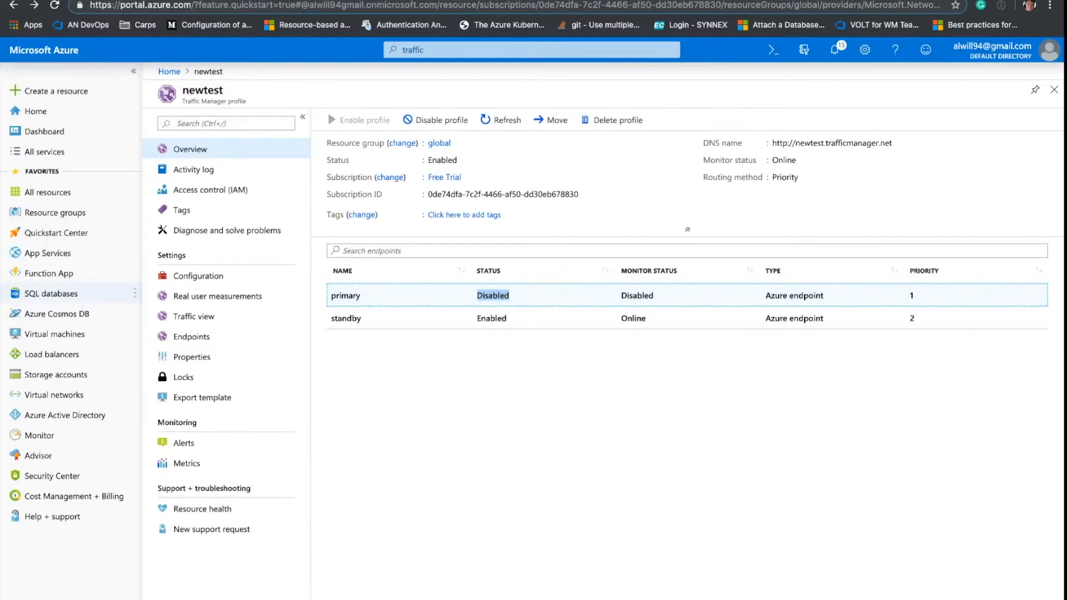
Open the newtestawillcenteral web app from App Services and examine its data, requests and average response time charts
left_click(48, 253)
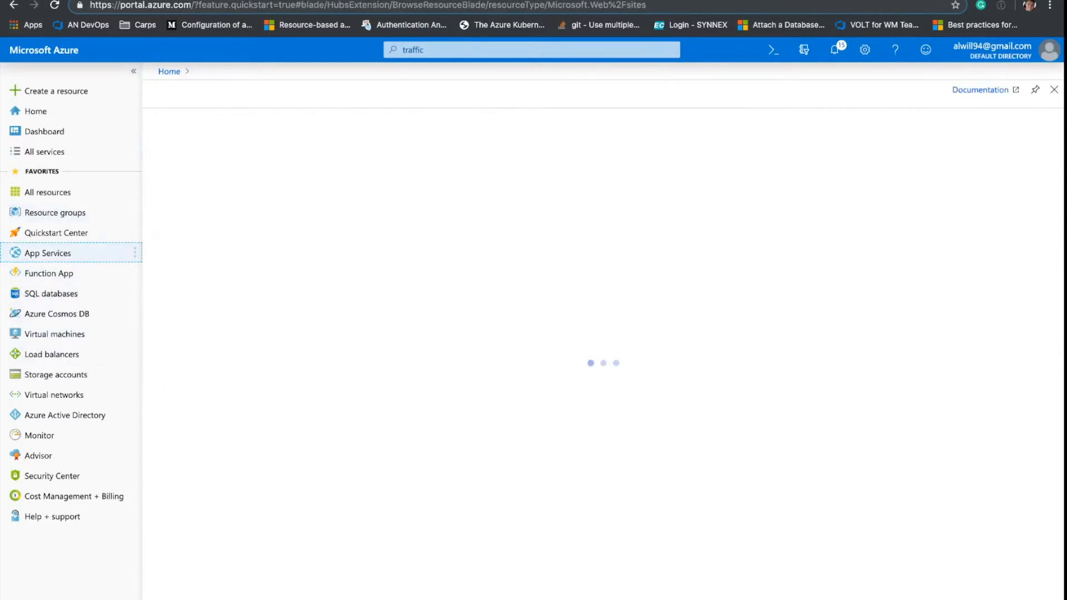
left_click(232, 287)
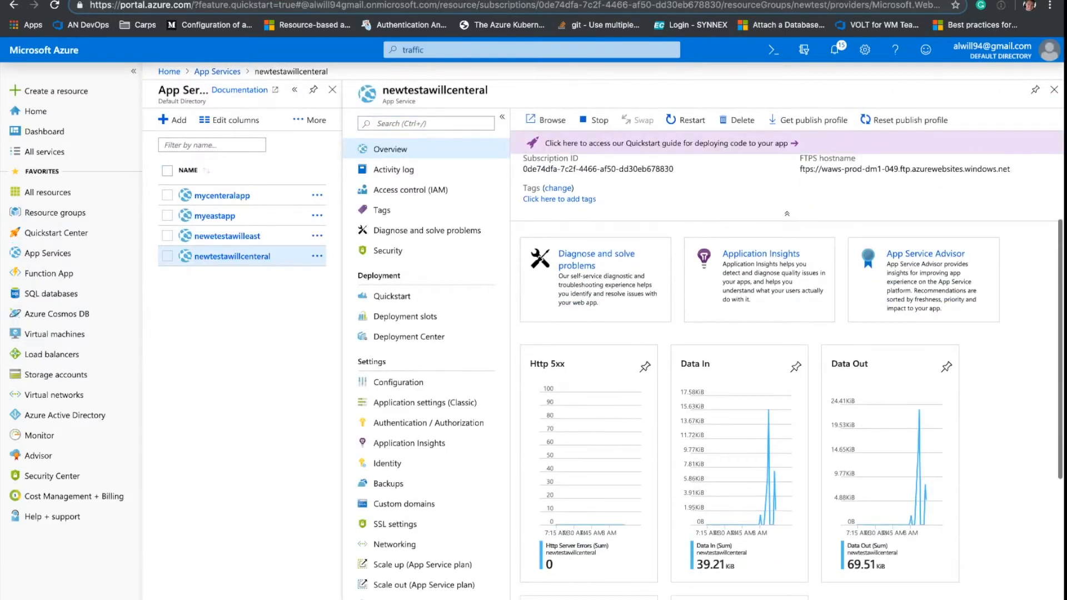
scroll(787, 367, "down", 5)
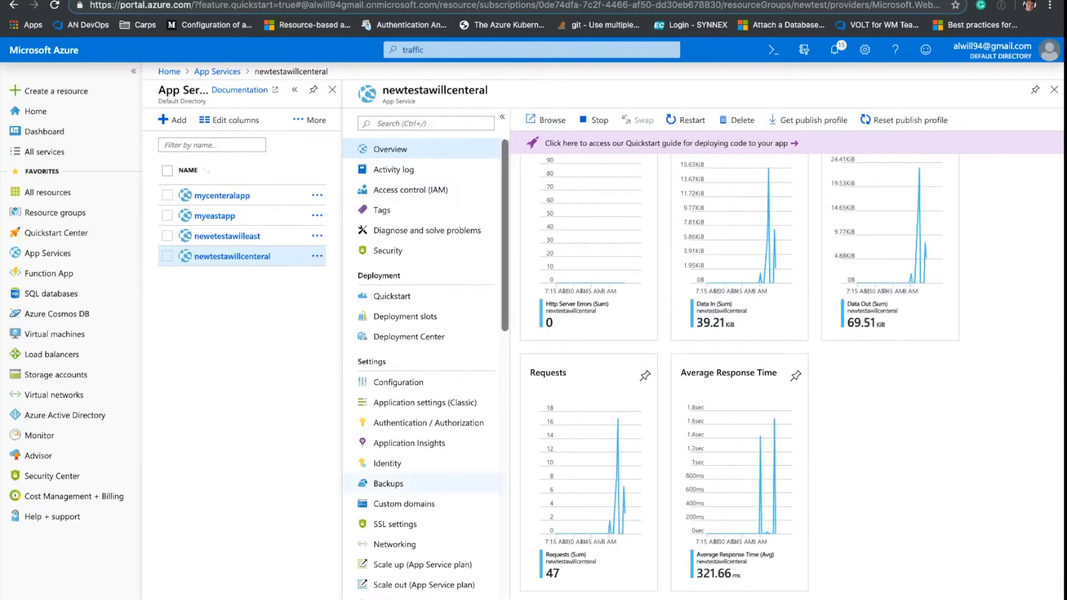
scroll(422, 472, "down", 1)
scroll(422, 471, "down", 2)
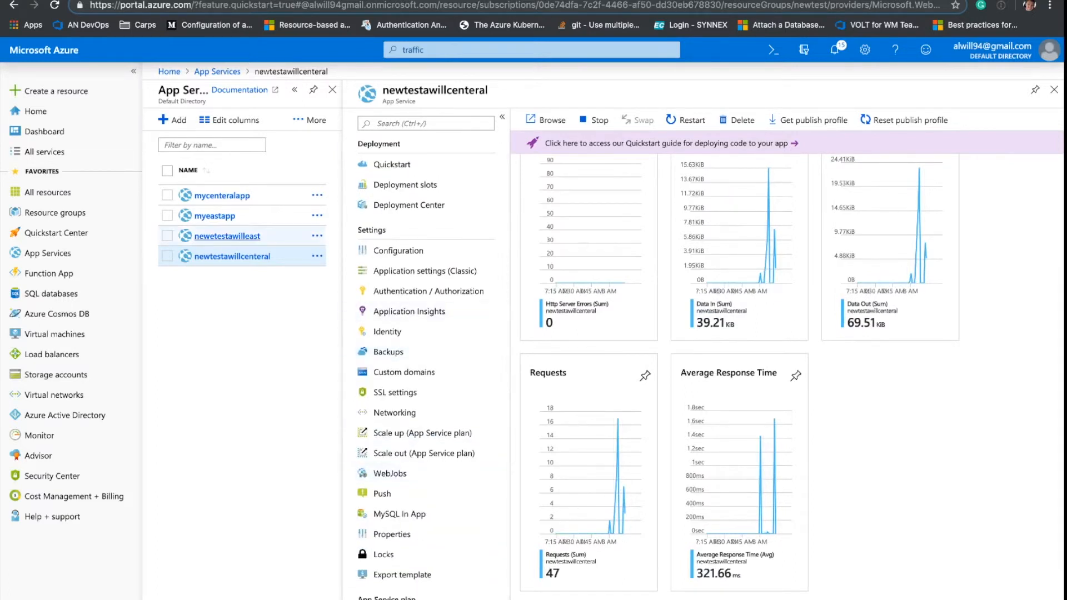
Examine the newetestawilleast web app's data, requests and response time charts, and compare them with those of newtestawillcenteral
left_click(227, 236)
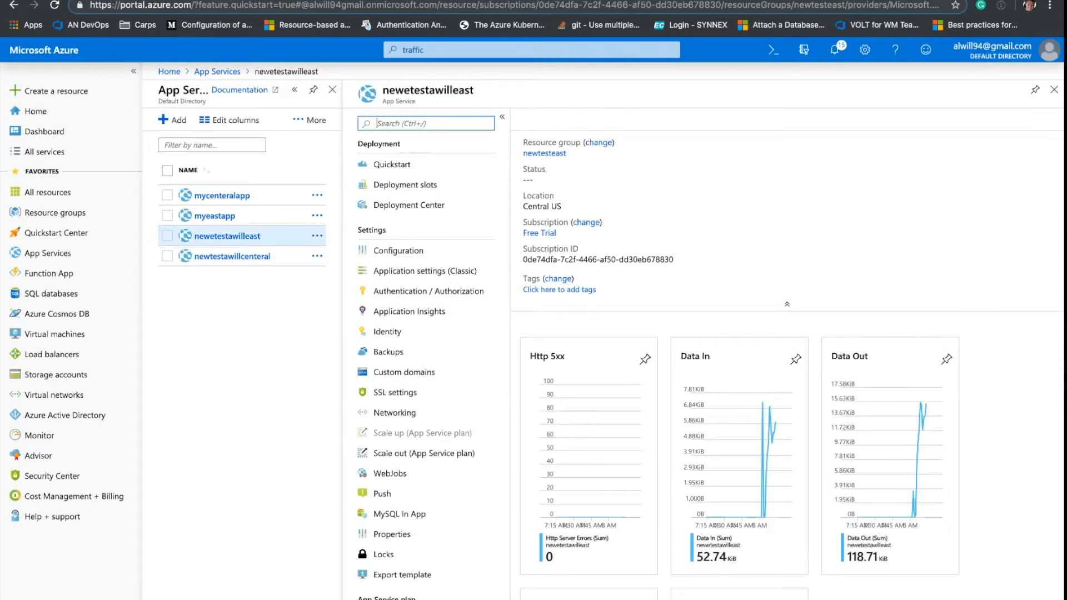
scroll(787, 361, "down", 3)
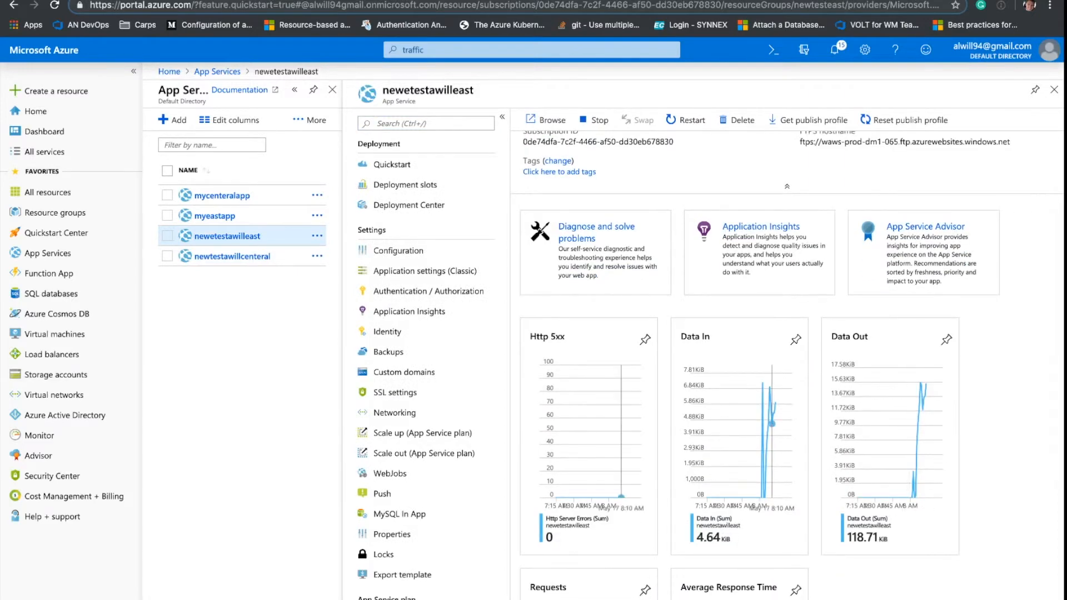
scroll(787, 361, "down", 3)
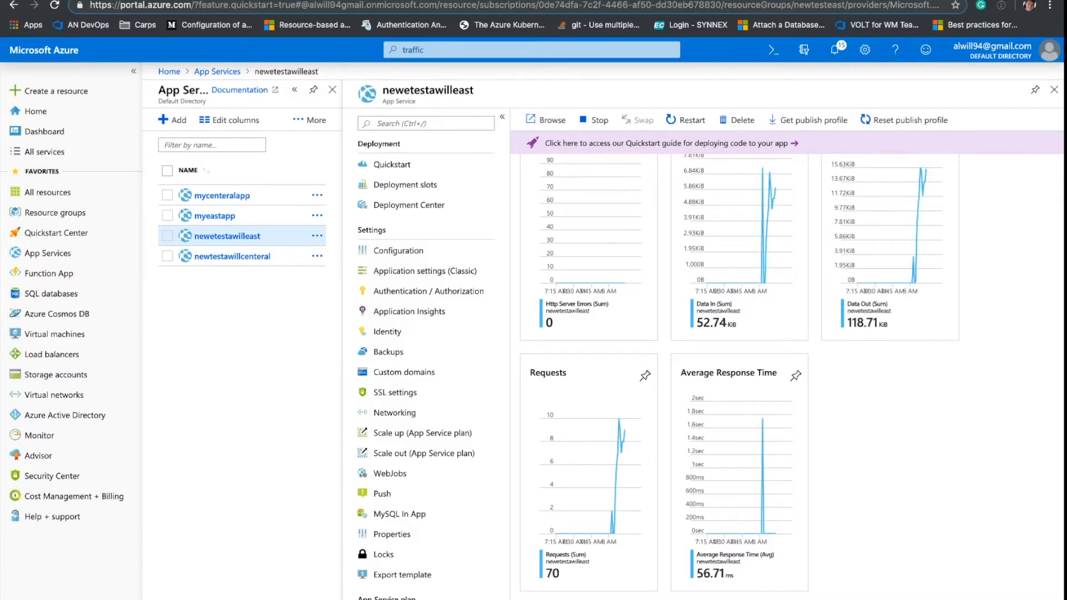
scroll(434, 229, "down", 1)
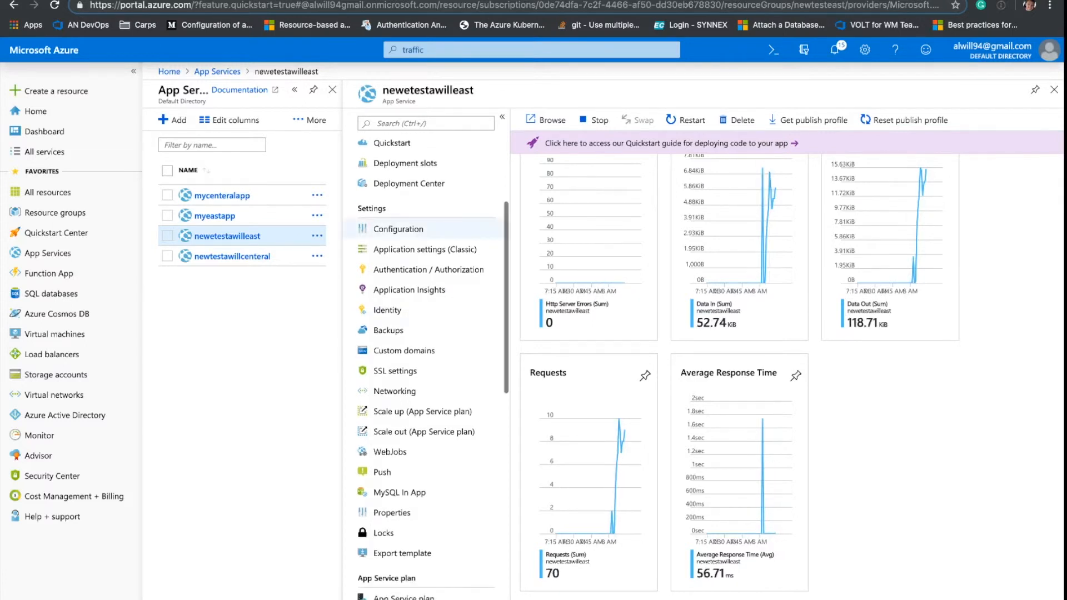
scroll(433, 229, "up", 5)
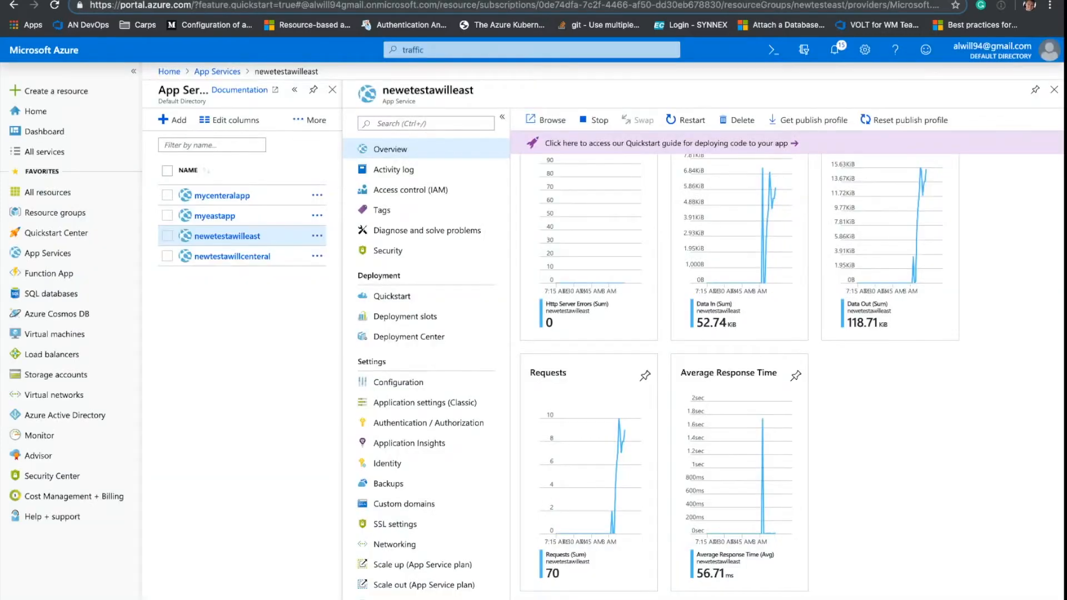
scroll(792, 372, "up", 2)
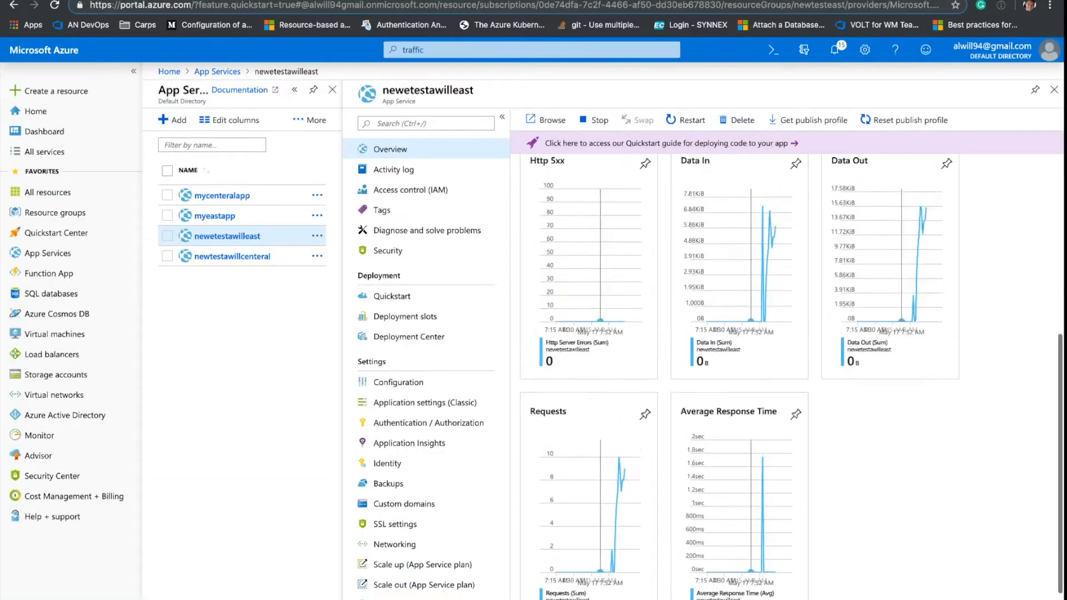
scroll(760, 377, "down", 2)
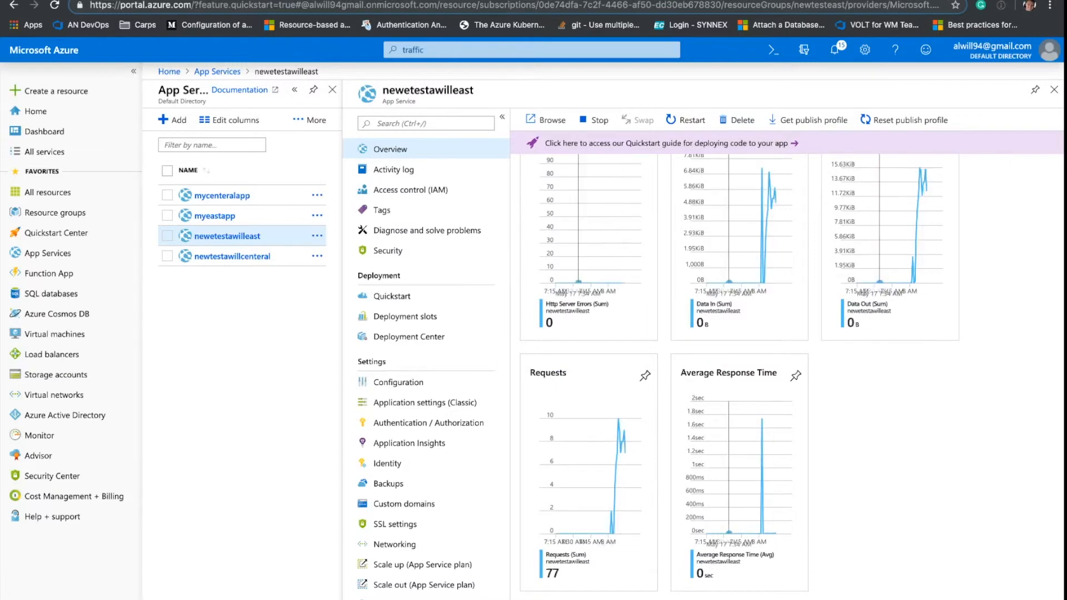
left_click(232, 256)
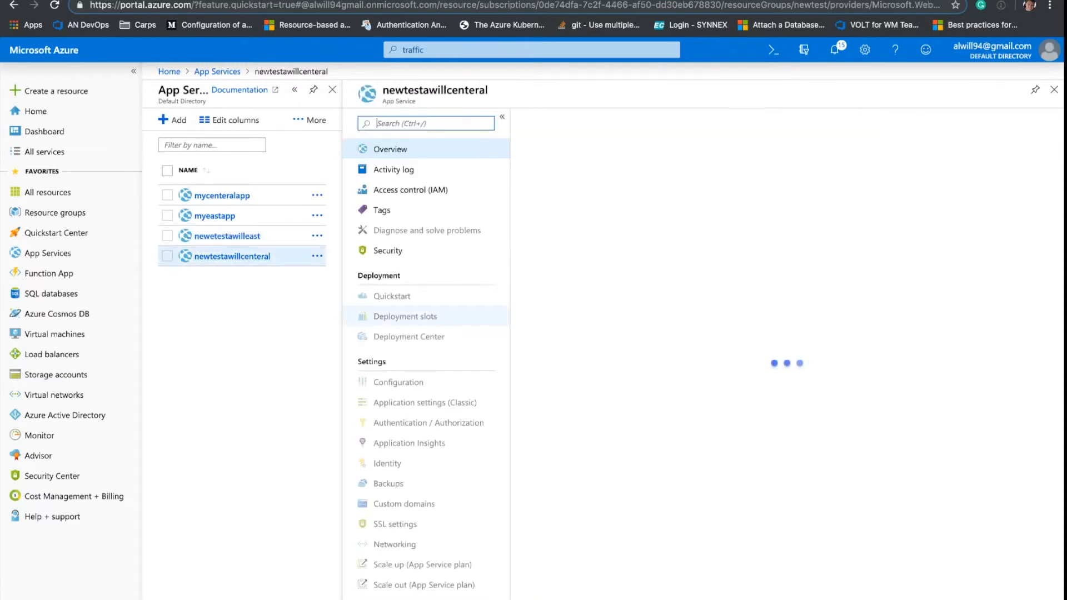
scroll(788, 367, "down", 5)
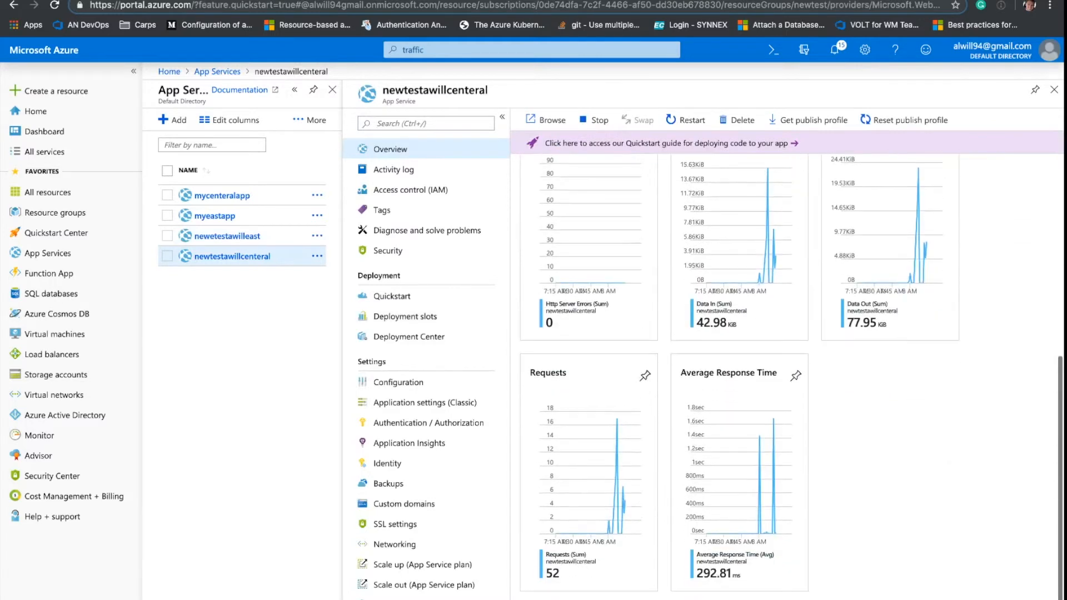